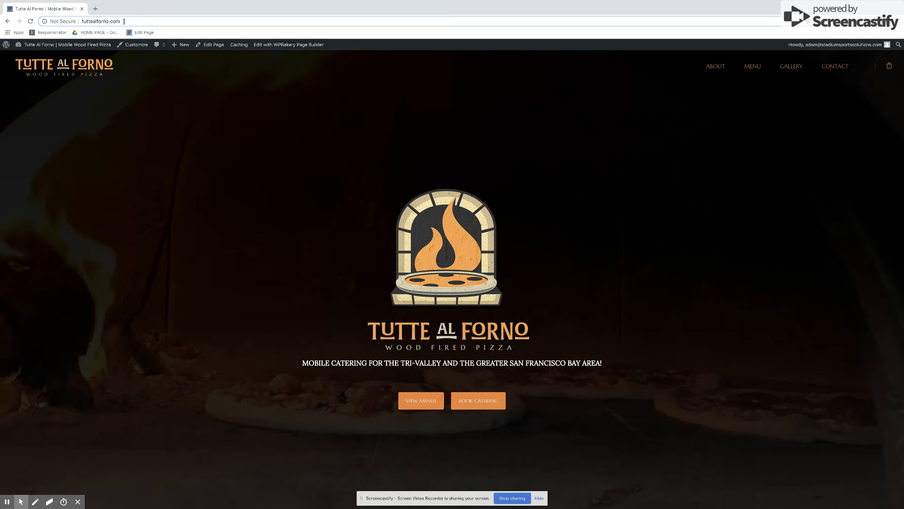
# - Open the WordPress admin dashboard at tuttealforno.com/wp-admin
pyautogui.click(124, 21)
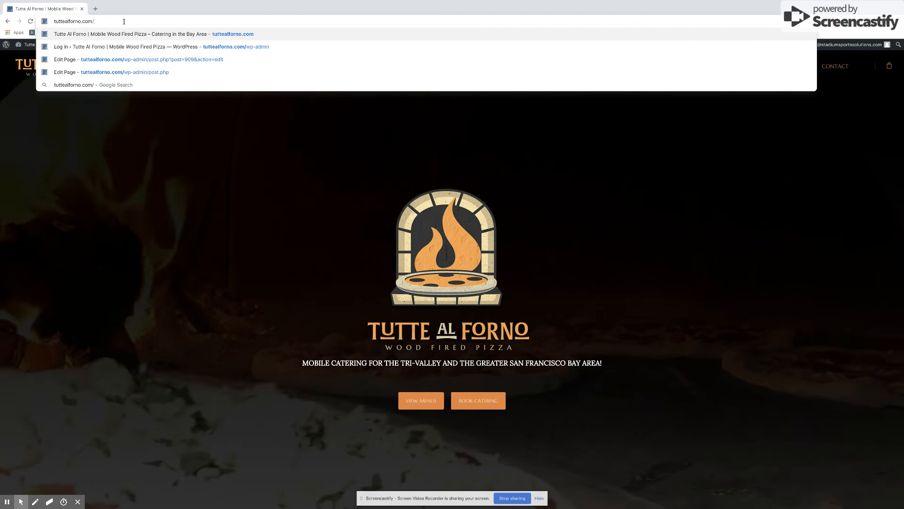
pyautogui.write('wp-')
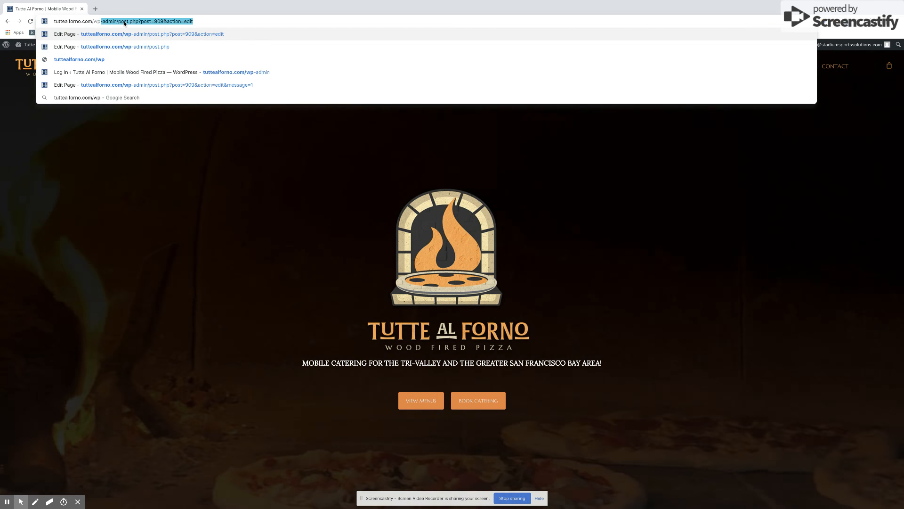
pyautogui.write('admin')
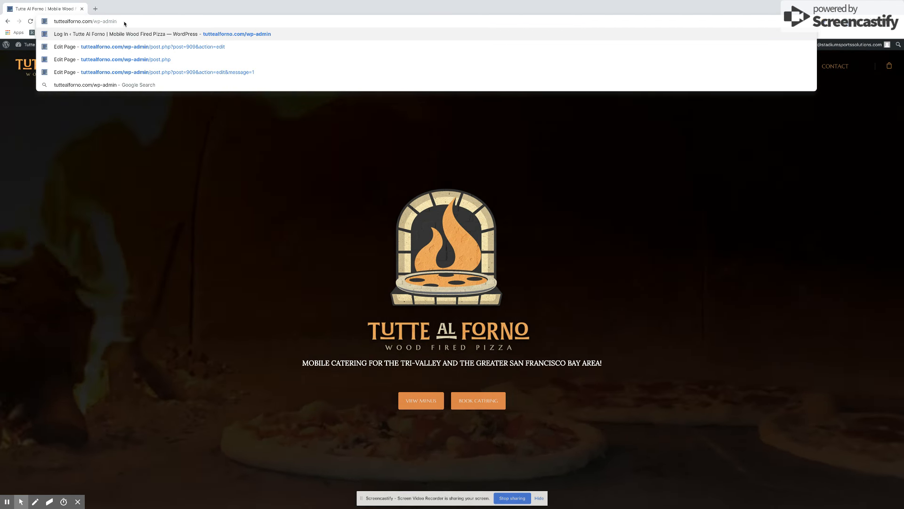
pyautogui.press('Return')
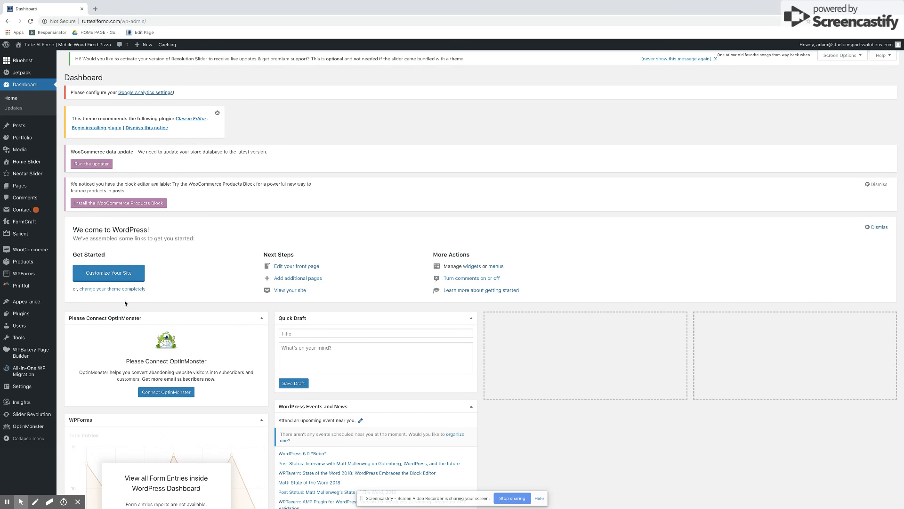
# - Dismiss the Classic Editor plugin recommendation and look over the dashboard and the site's visit options
pyautogui.moveTo(105, 77); pyautogui.dragTo(78, 77)
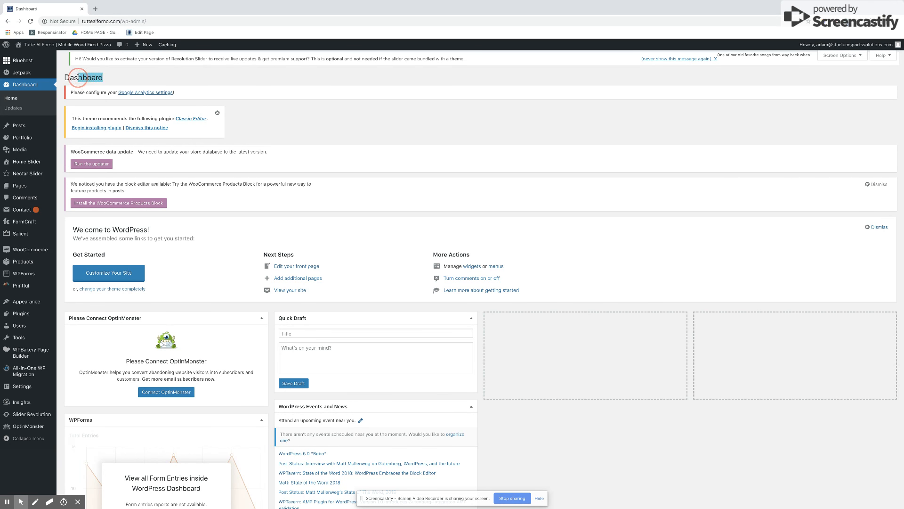
pyautogui.click(217, 113)
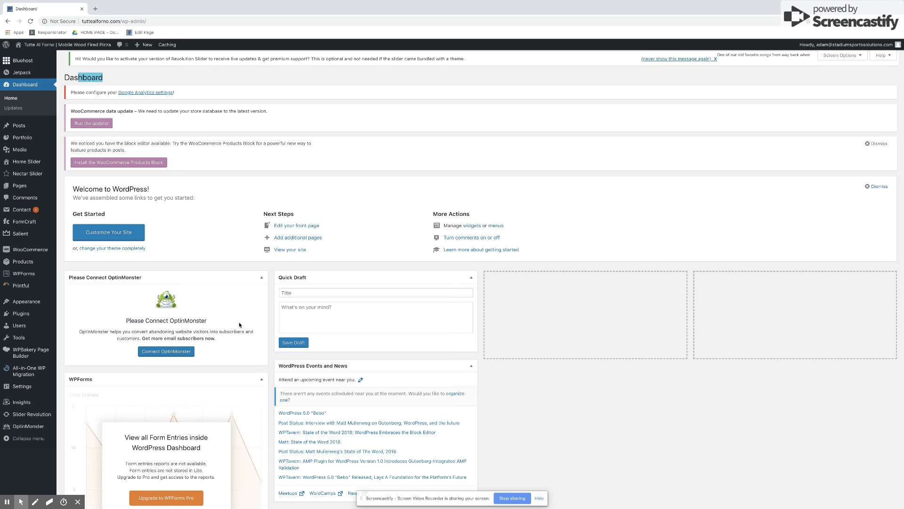
pyautogui.scroll(-7, 204, 292)
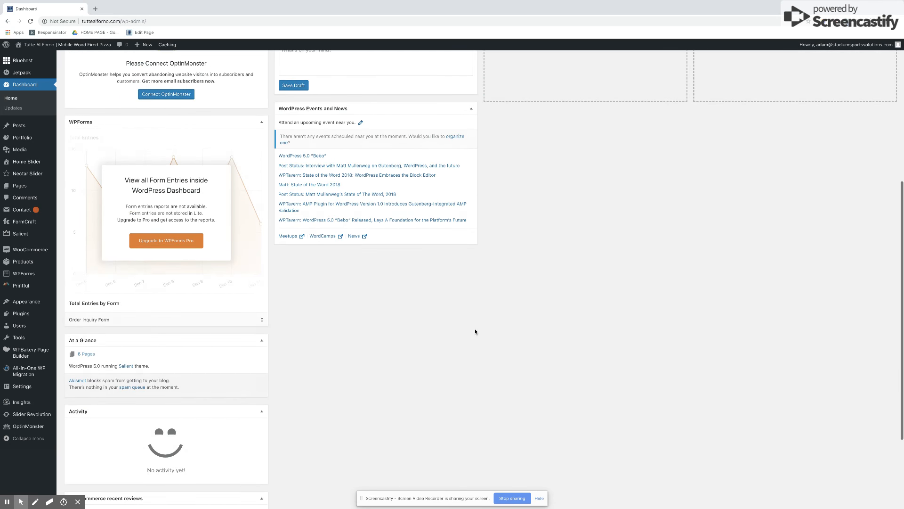
pyautogui.scroll(7, 477, 330)
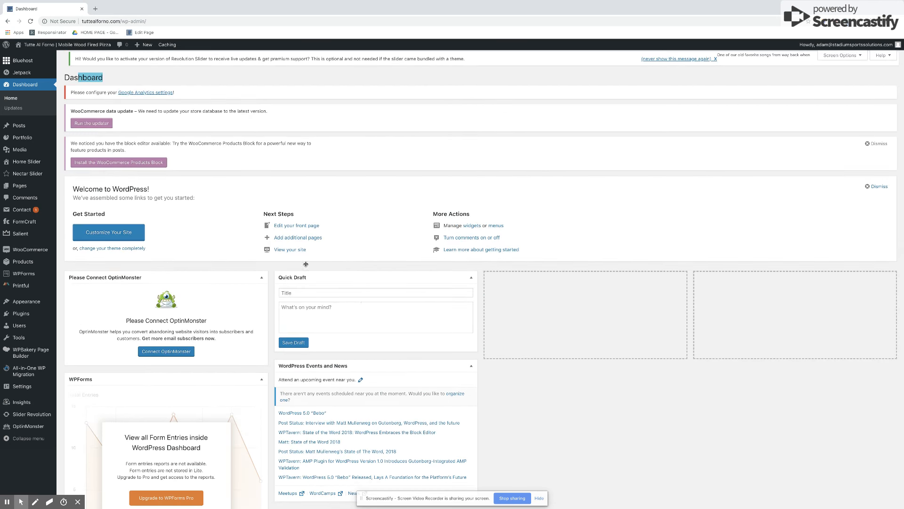
pyautogui.moveTo(97, 47)
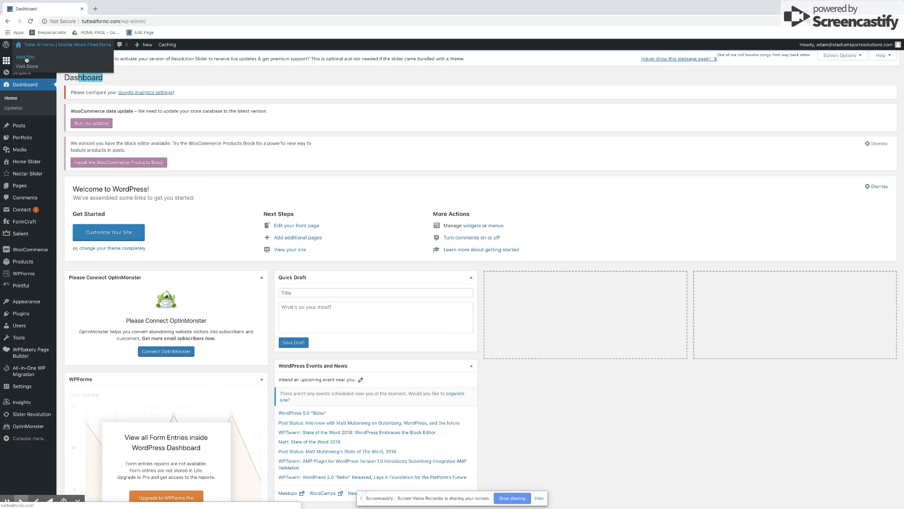
pyautogui.click(185, 79)
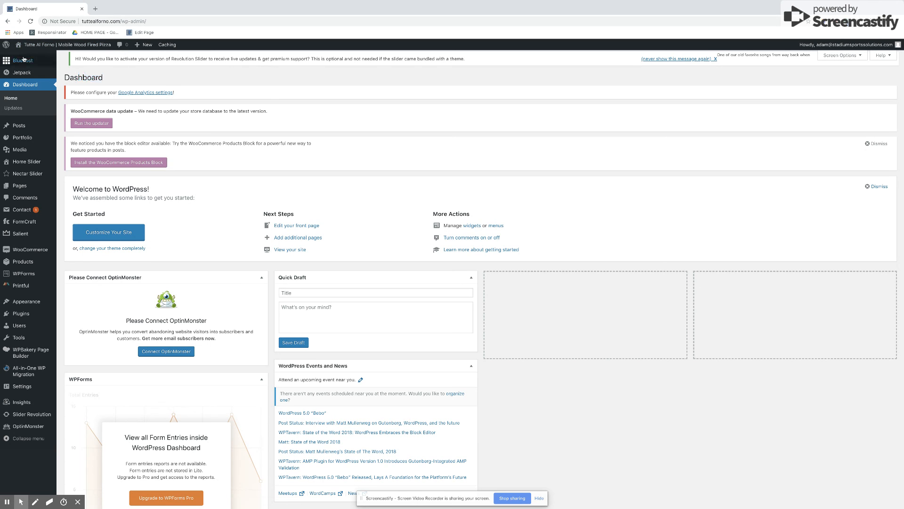
pyautogui.scroll(-1, 26, 115)
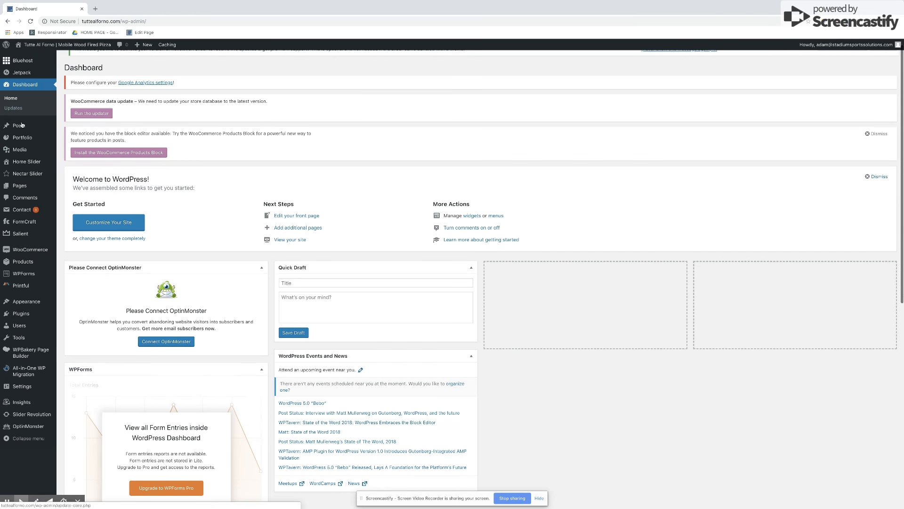
# - Open the list of all the site's pages
pyautogui.moveTo(22, 126)
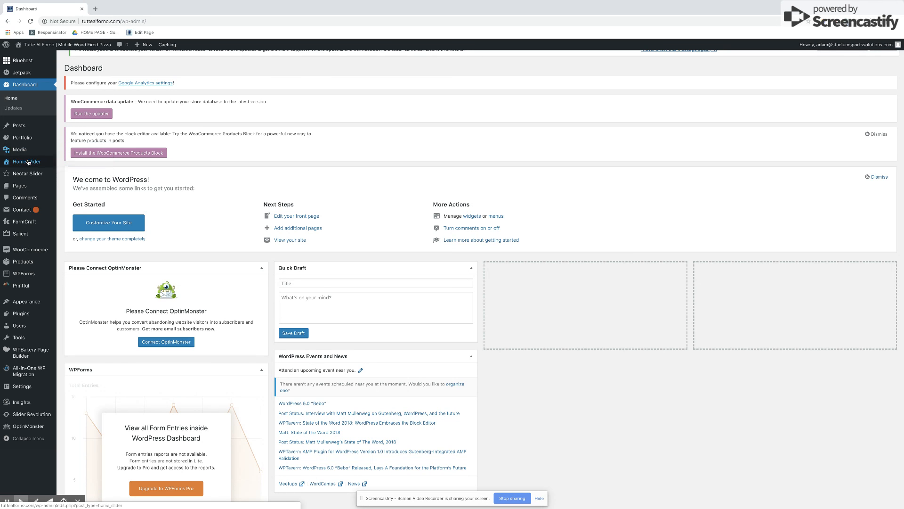
pyautogui.moveTo(26, 179)
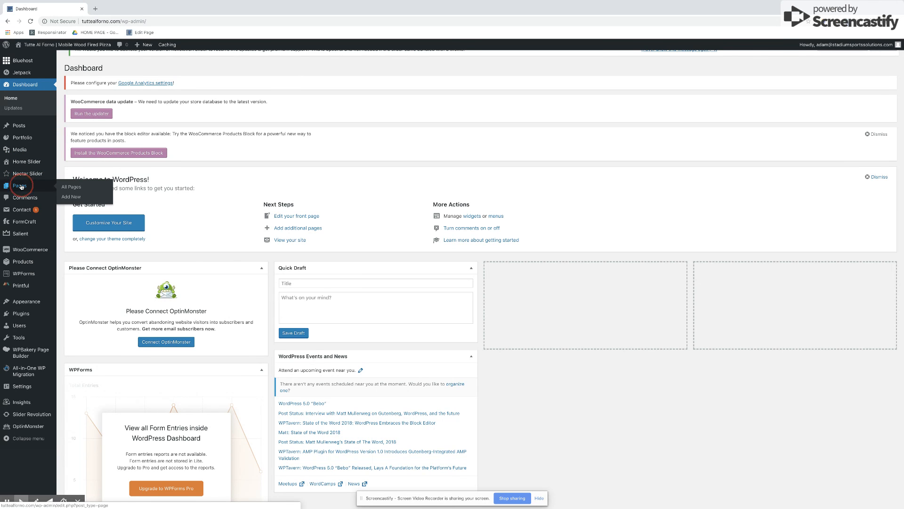
pyautogui.click(22, 186)
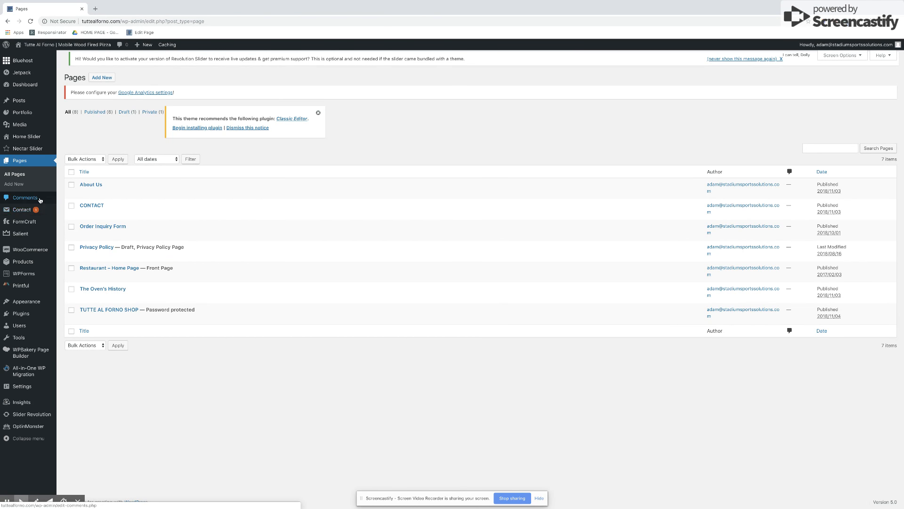
# - Open the ORDER INQUIRY form in FormCraft and examine the settings of its Your Email field
pyautogui.moveTo(25, 210)
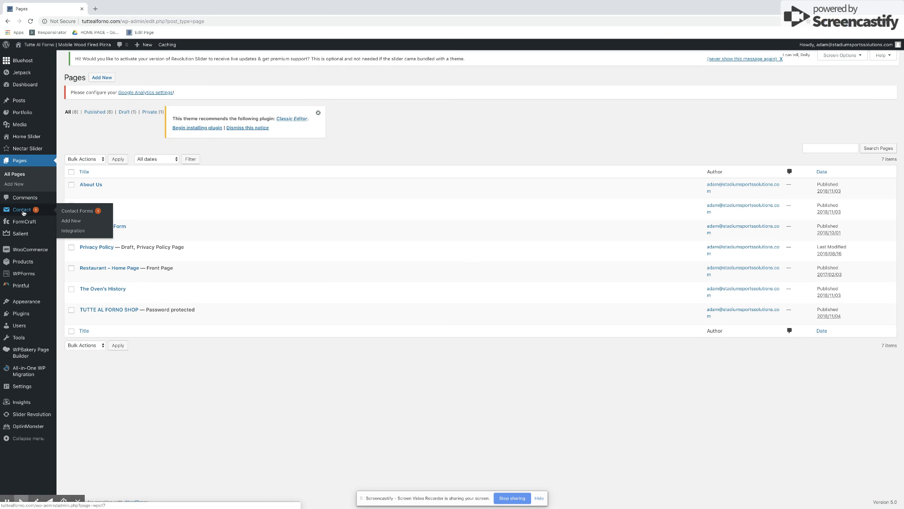
pyautogui.click(26, 223)
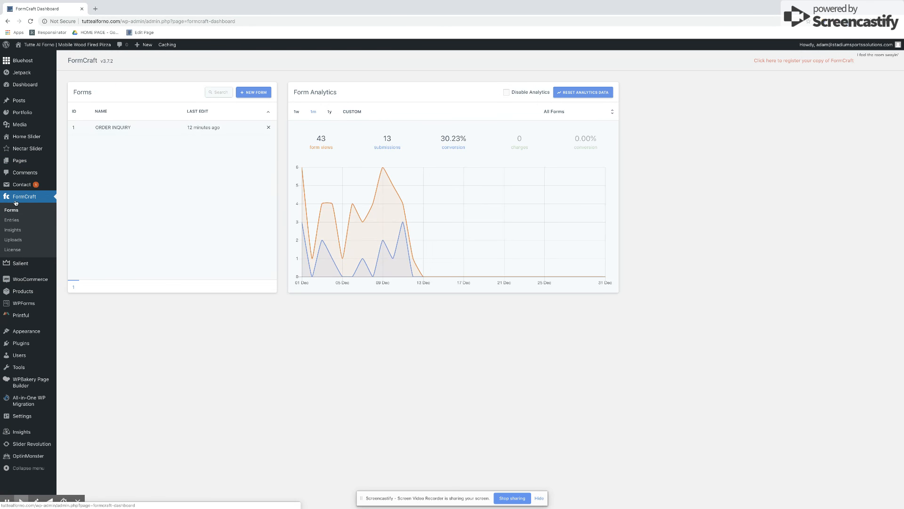
pyautogui.click(114, 127)
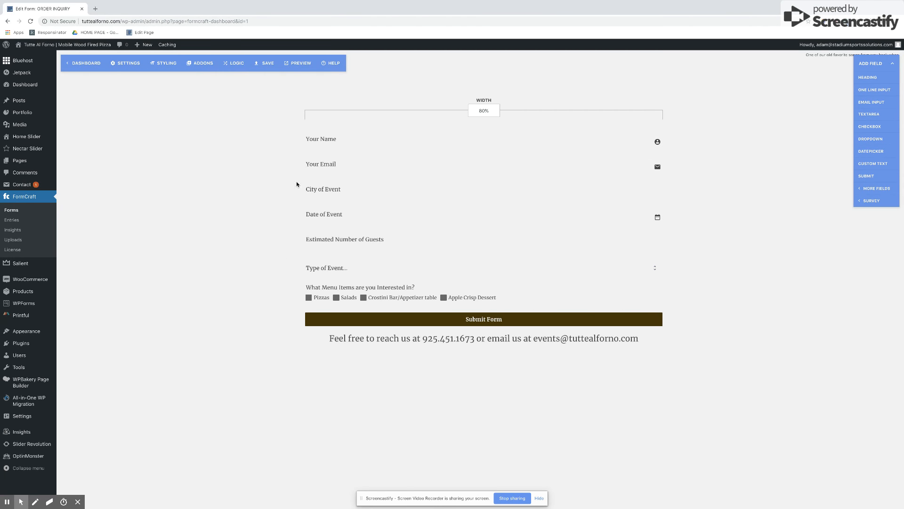
pyautogui.click(320, 163)
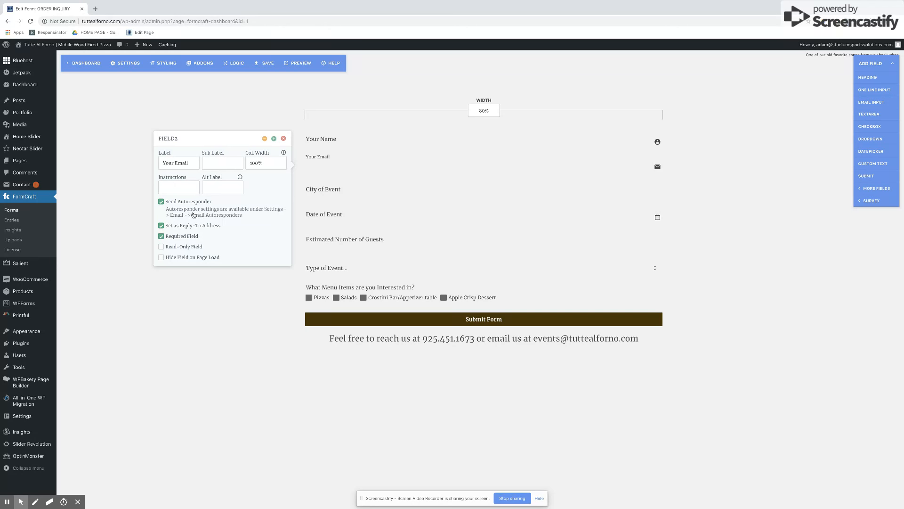
pyautogui.click(117, 201)
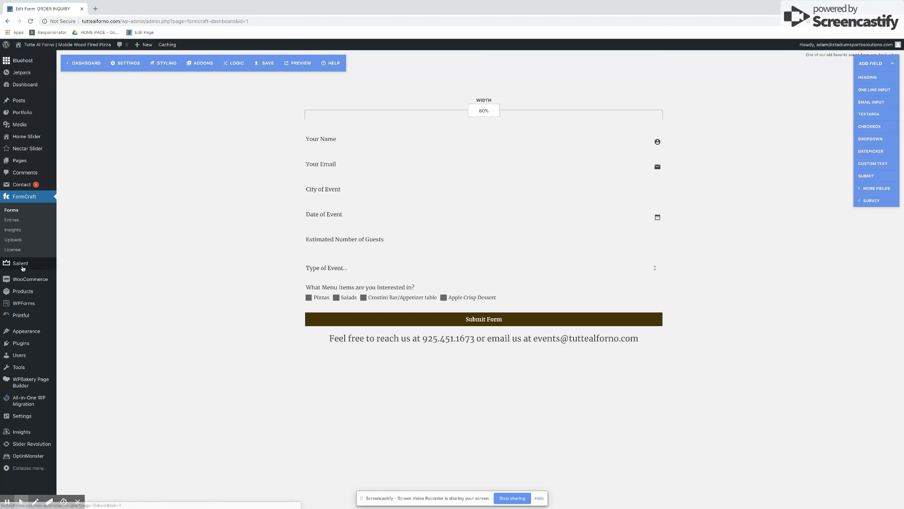
# - Open the TUTTE AL FORNO CROP SWEAT product for editing from the store's product list
pyautogui.moveTo(23, 268)
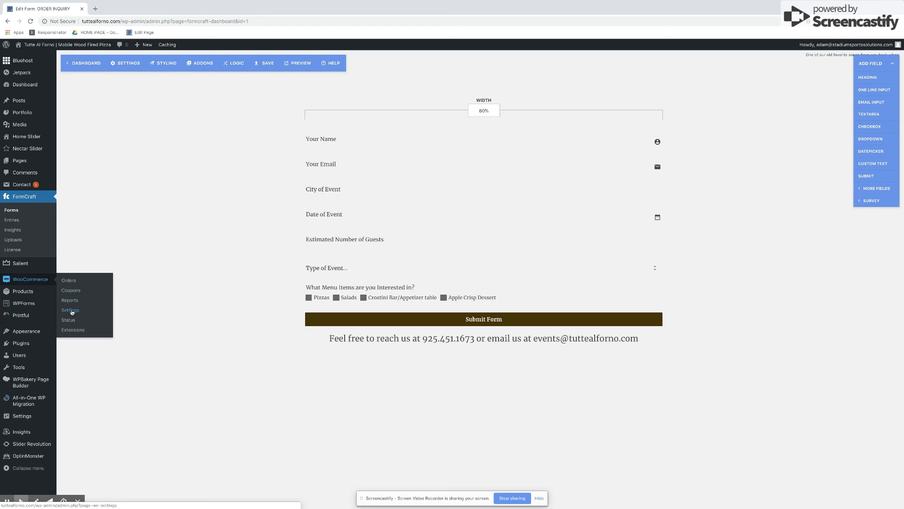
pyautogui.click(22, 292)
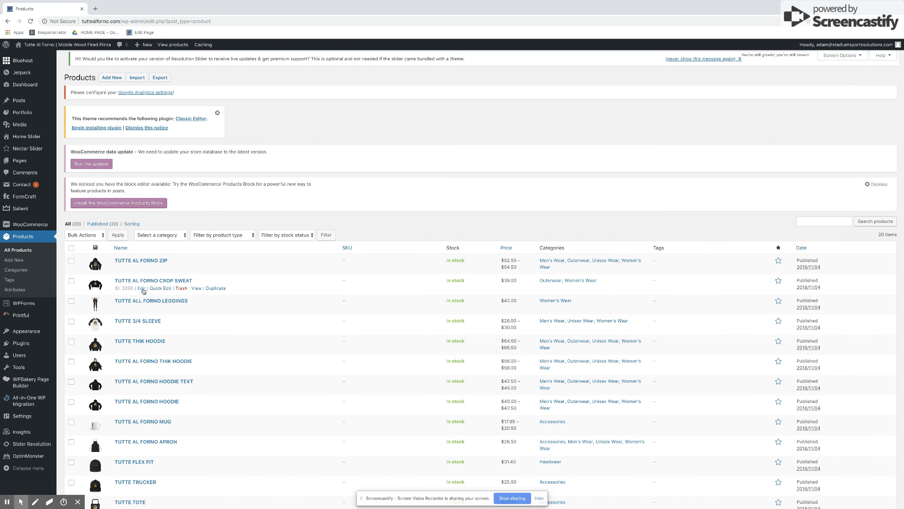
pyautogui.click(142, 288)
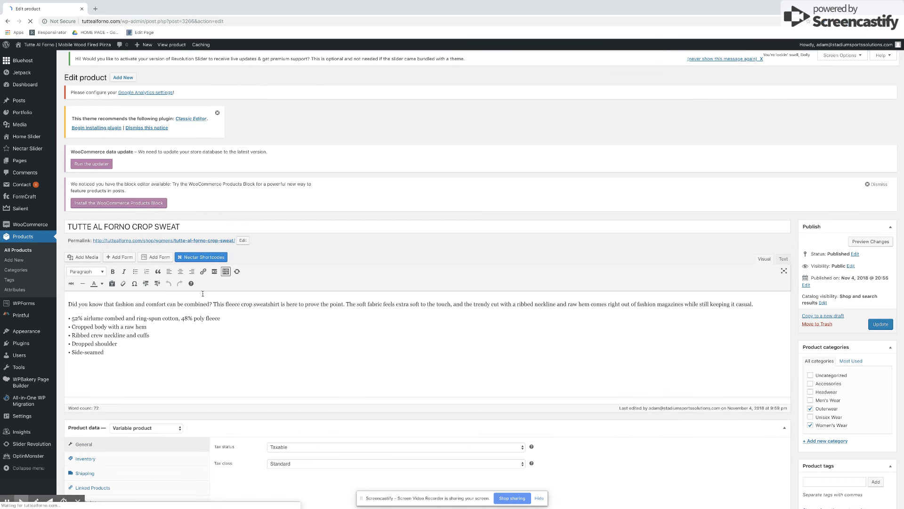
# - Review the product's linked products, attributes, variations and size chart, and dismiss the Classic Editor notice
pyautogui.scroll(-4, 166, 312)
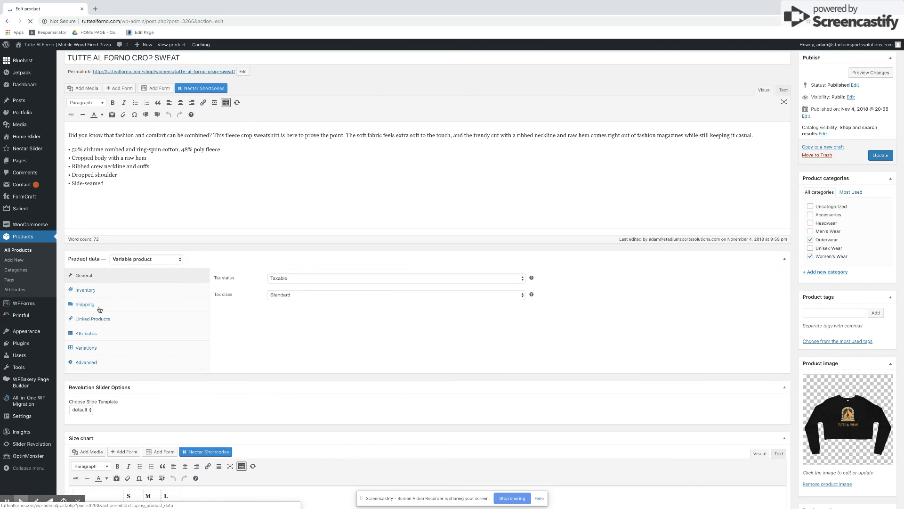
pyautogui.click(103, 319)
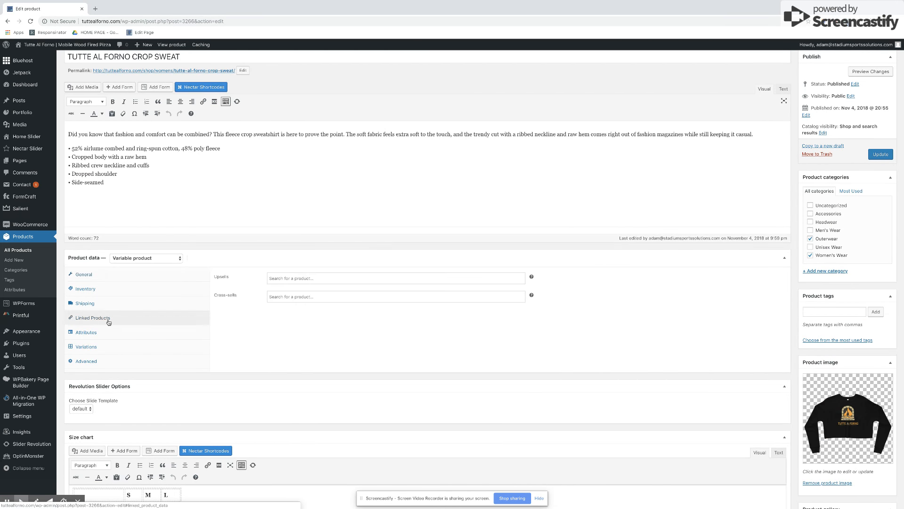
pyautogui.click(103, 330)
pyautogui.click(108, 345)
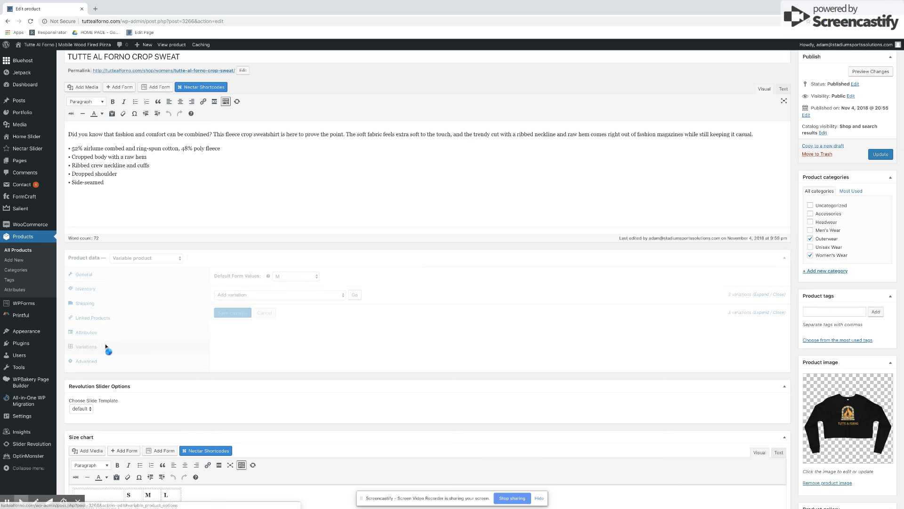
pyautogui.scroll(-3, 353, 314)
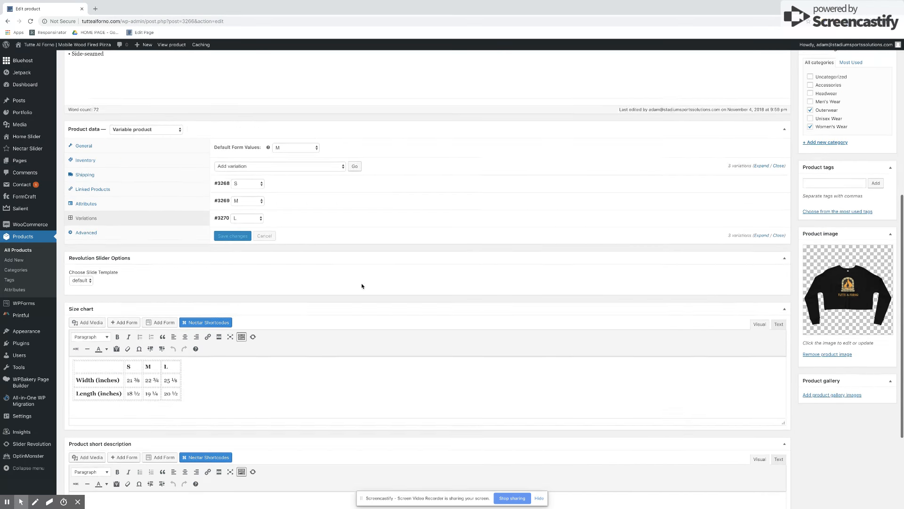
pyautogui.scroll(6, 277, 164)
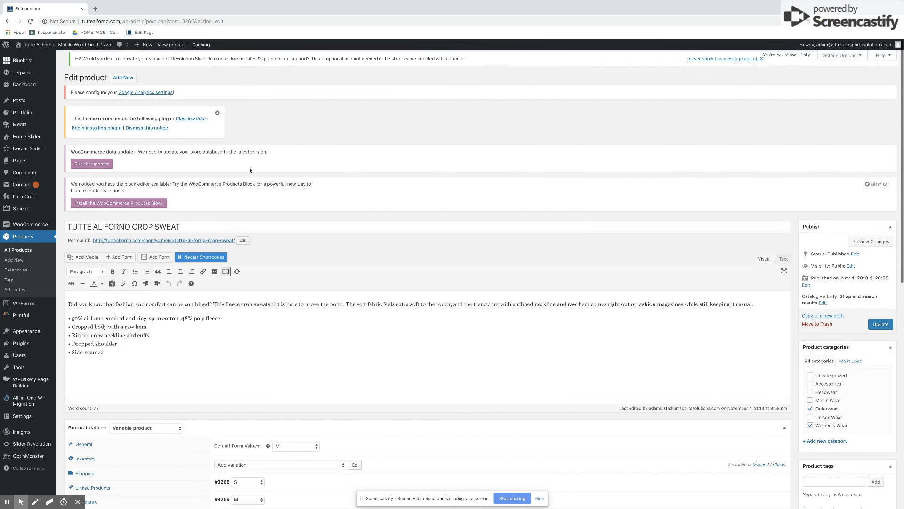
pyautogui.click(217, 113)
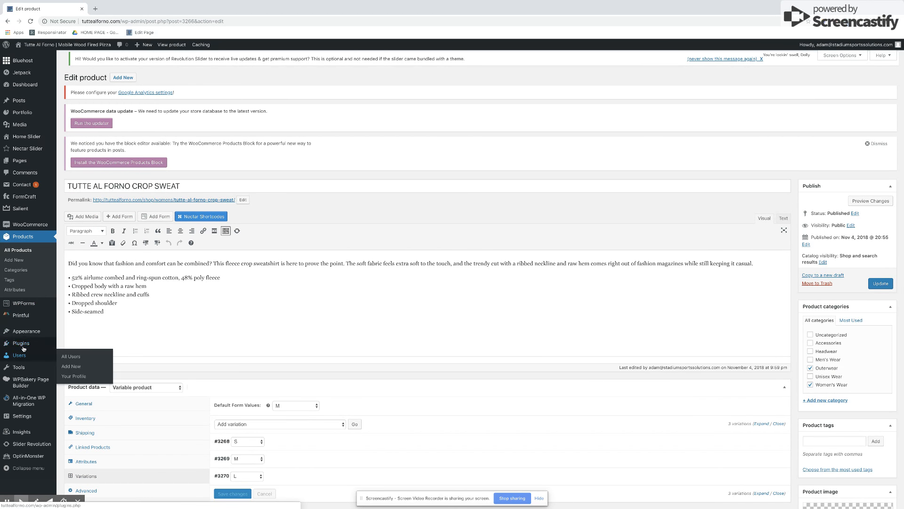
# - Open the list of all site users and review the existing accounts
pyautogui.moveTo(29, 330)
pyautogui.scroll(-2, 29, 330)
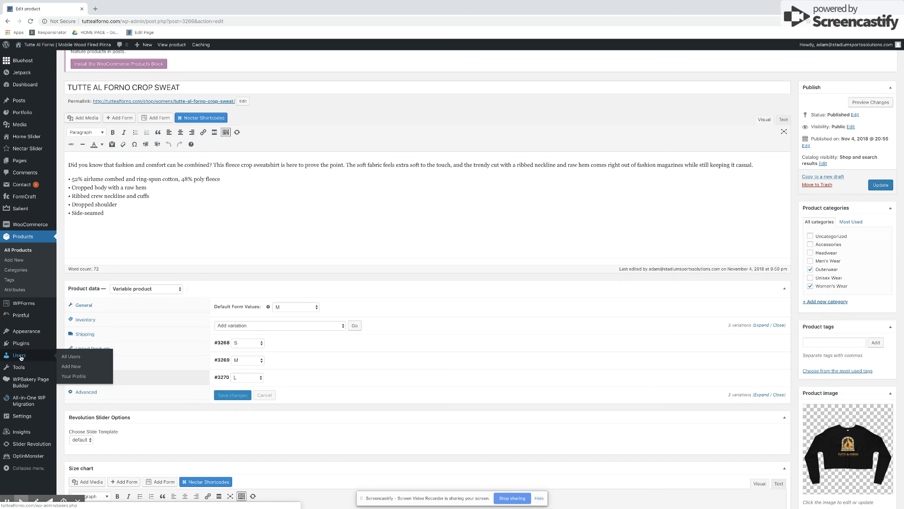
pyautogui.click(21, 357)
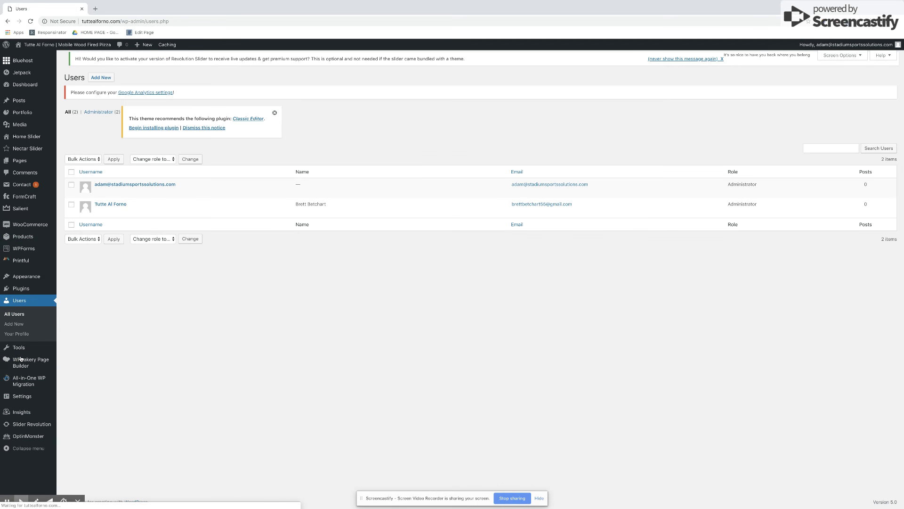
pyautogui.moveTo(109, 210)
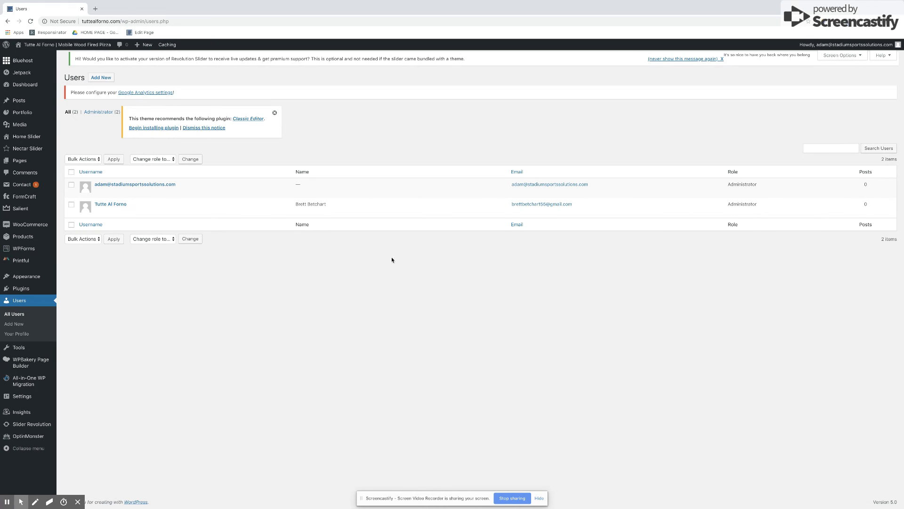
# - Open the form for adding a new user and choose Administrator as the role
pyautogui.click(102, 78)
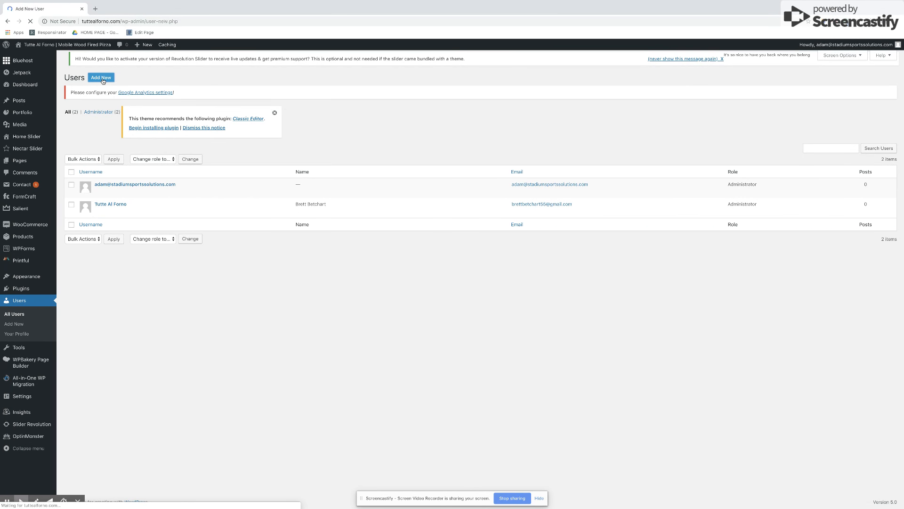
pyautogui.click(159, 168)
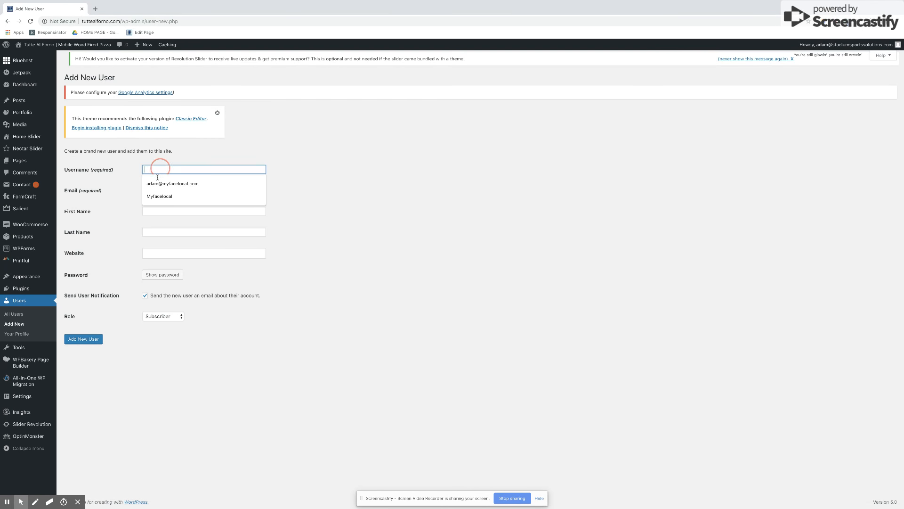
pyautogui.click(217, 281)
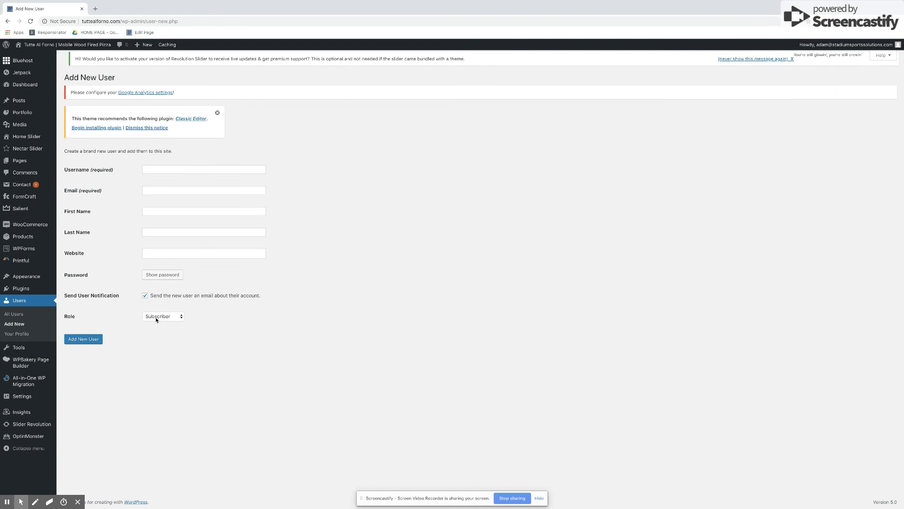
pyautogui.click(158, 318)
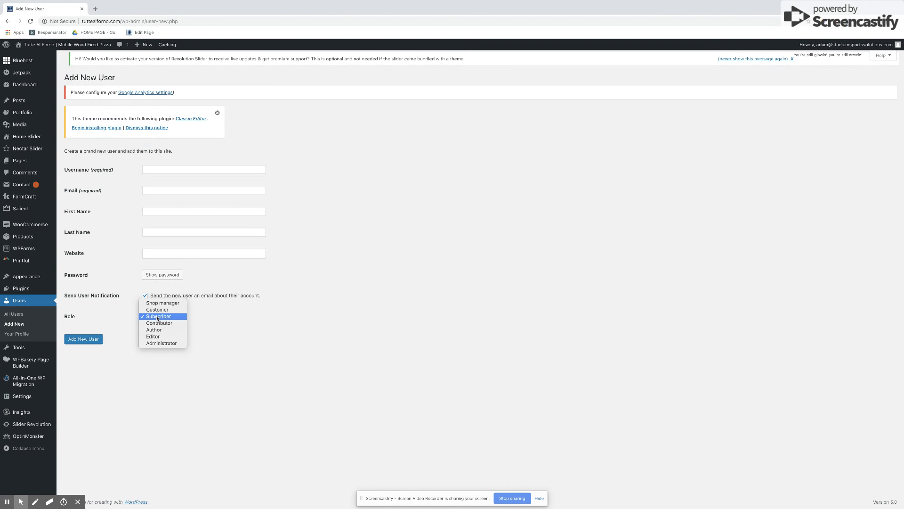
pyautogui.click(163, 343)
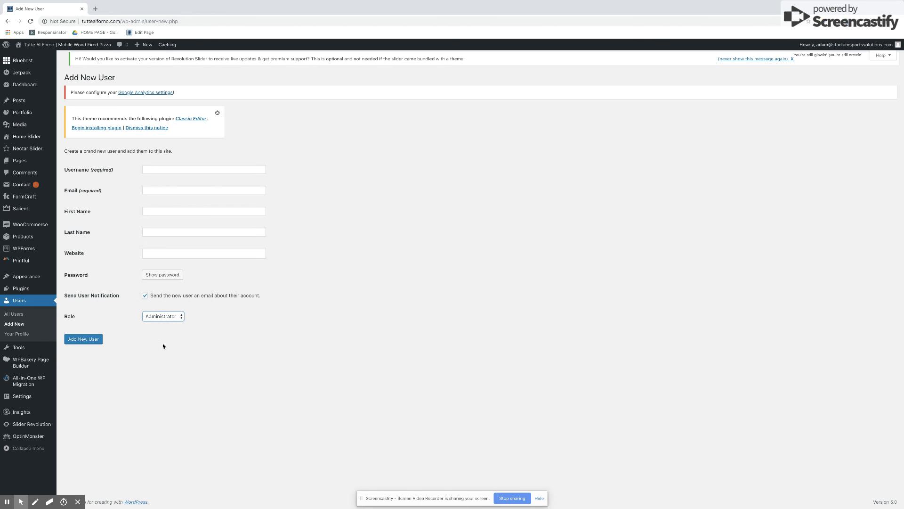
pyautogui.click(169, 319)
pyautogui.click(169, 316)
# - Open the All-in-One WP Migration export page and try exporting the site to a file
pyautogui.moveTo(34, 383)
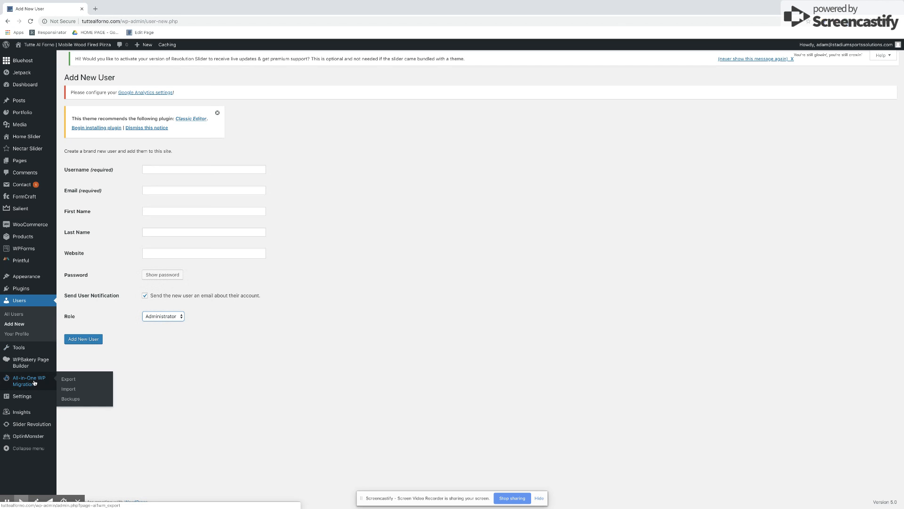
pyautogui.click(69, 384)
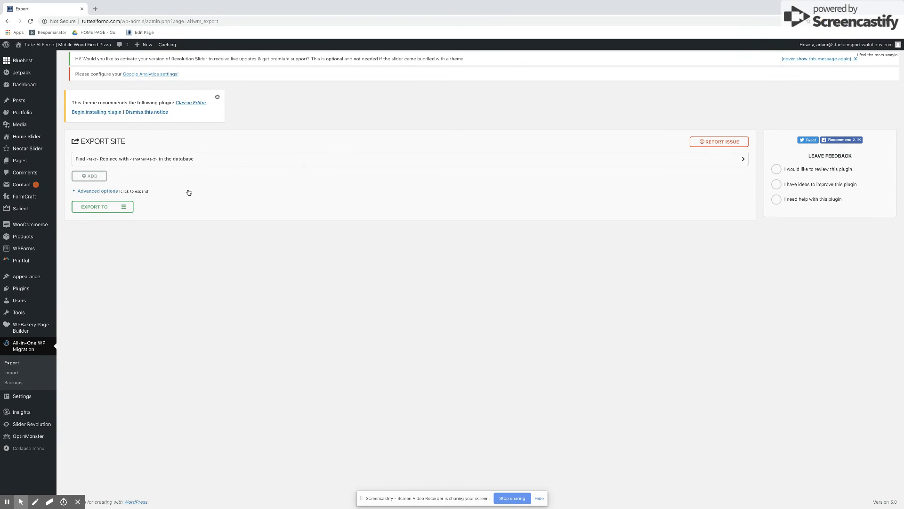
pyautogui.click(122, 207)
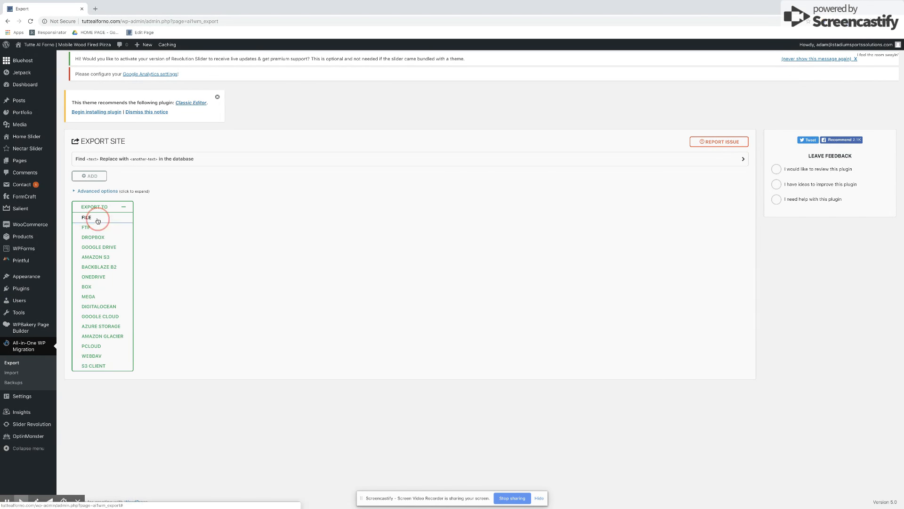
pyautogui.click(101, 219)
pyautogui.click(468, 288)
pyautogui.moveTo(23, 399)
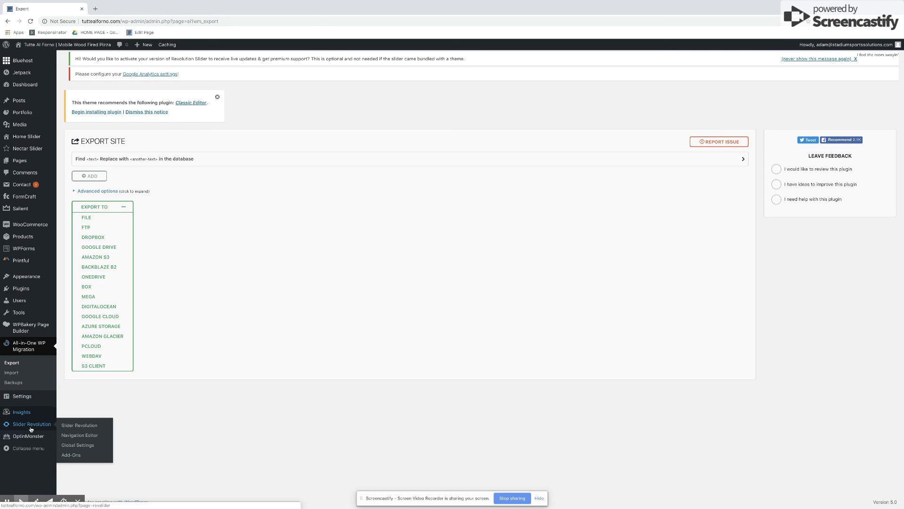
pyautogui.moveTo(29, 426)
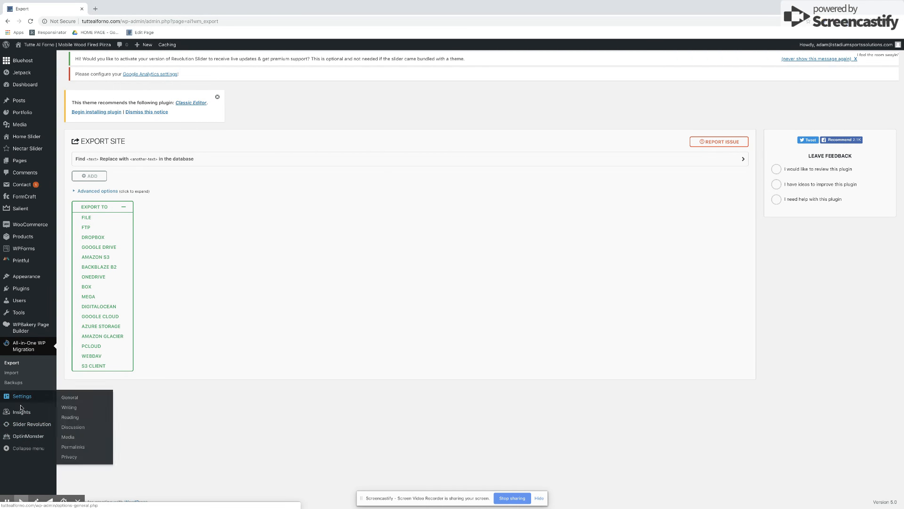
pyautogui.moveTo(29, 328)
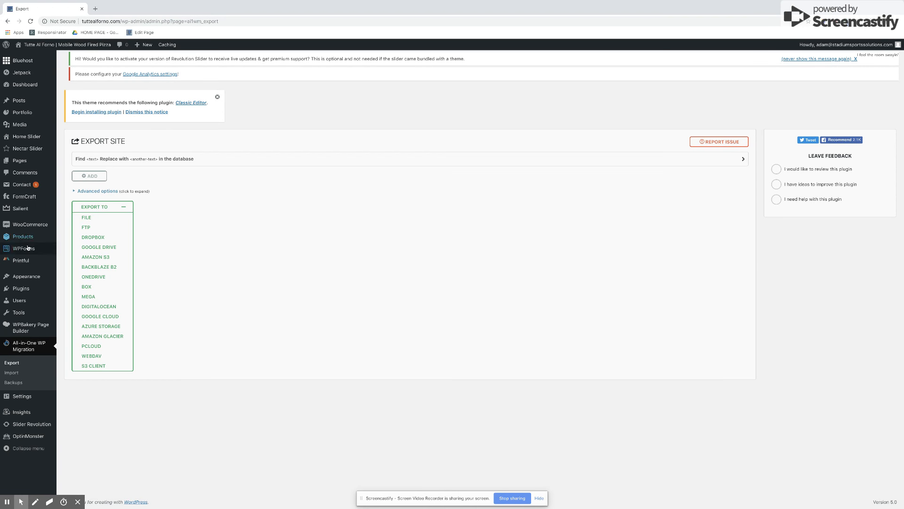
pyautogui.moveTo(52, 187)
pyautogui.moveTo(27, 100)
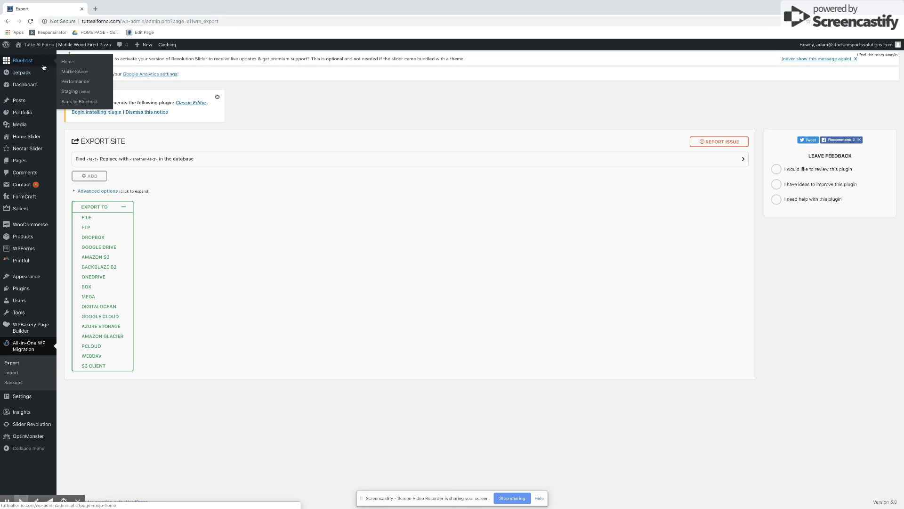
# - Visit the live Tutte Al Forno home page and look through its hero and introduction sections
pyautogui.click(48, 46)
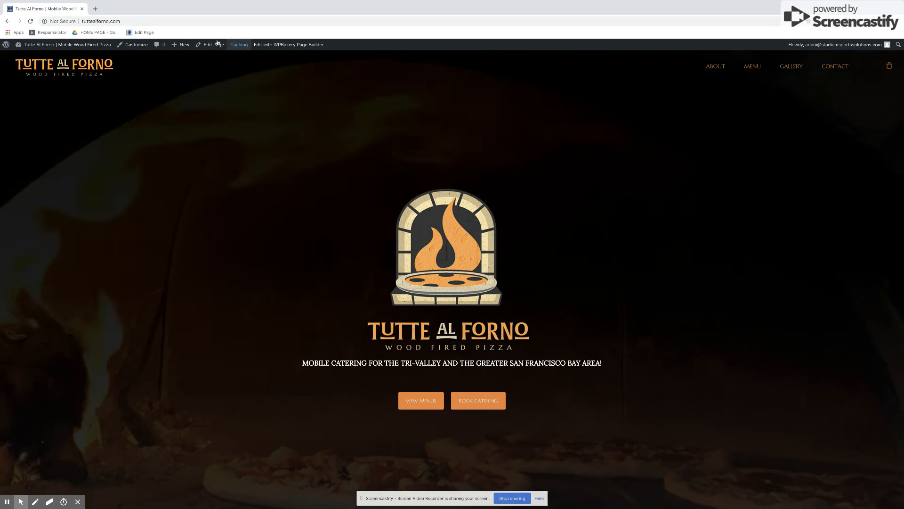
pyautogui.scroll(-6, 198, 190)
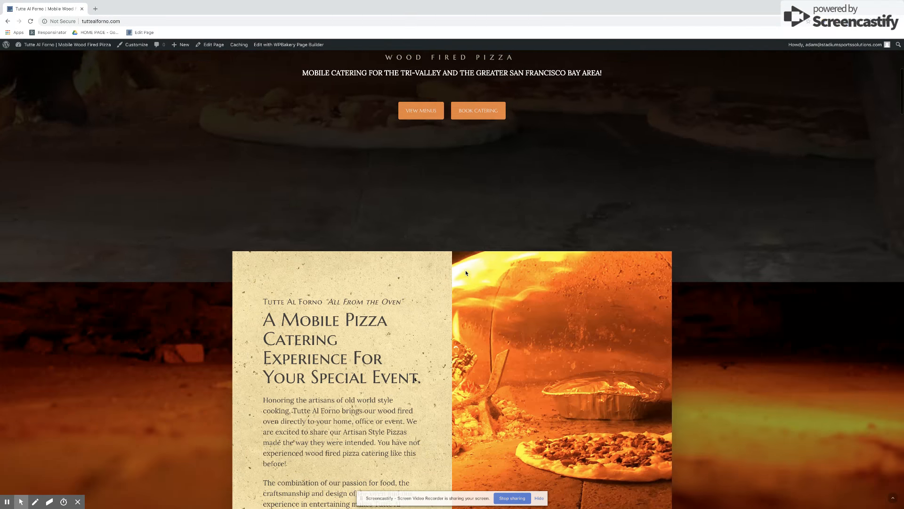
pyautogui.scroll(-3, 466, 273)
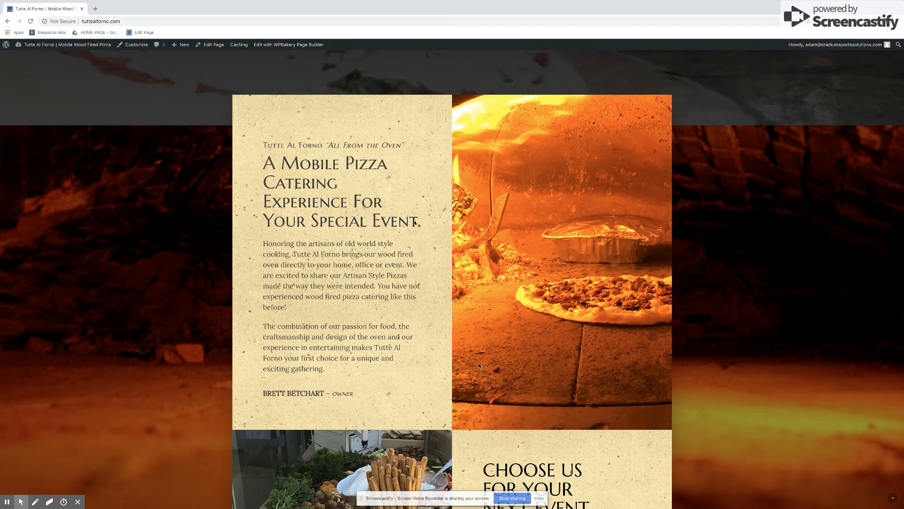
pyautogui.scroll(9, 360, 313)
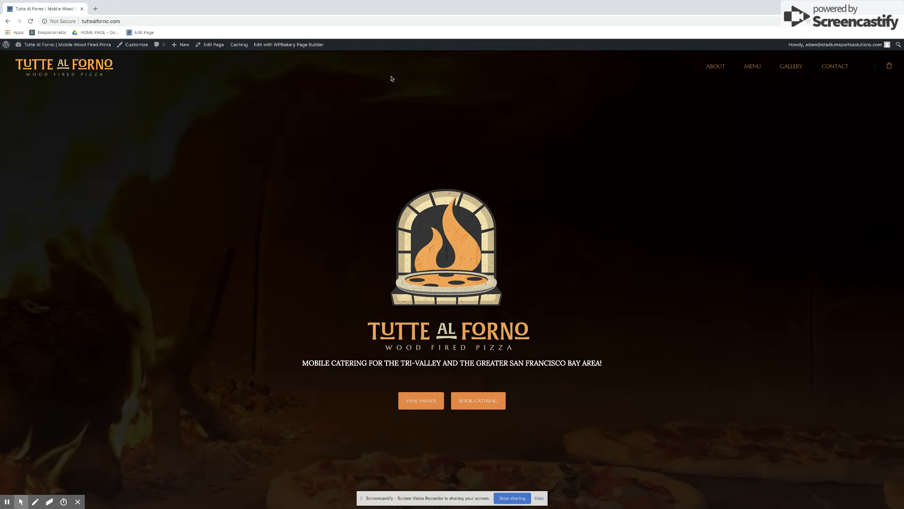
# - Open the home page for editing and review the settings of its Single Image element without changing them
pyautogui.click(201, 44)
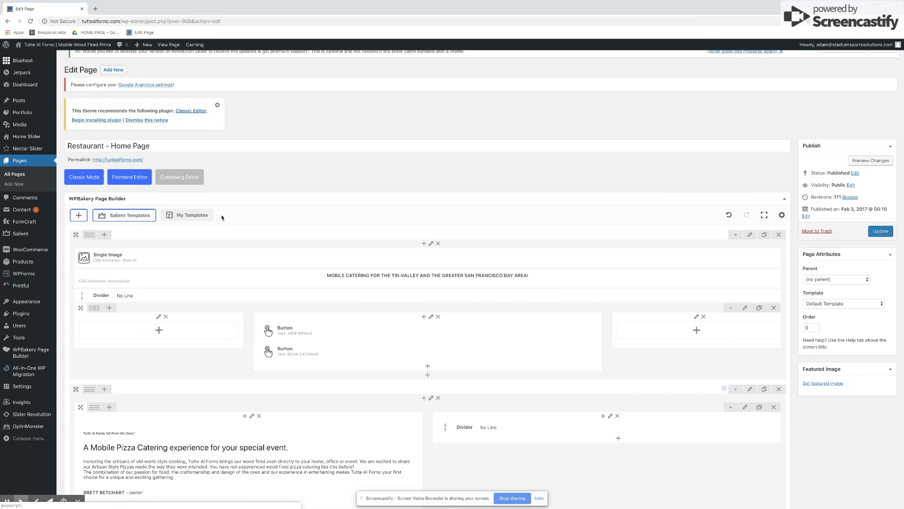
pyautogui.moveTo(215, 262)
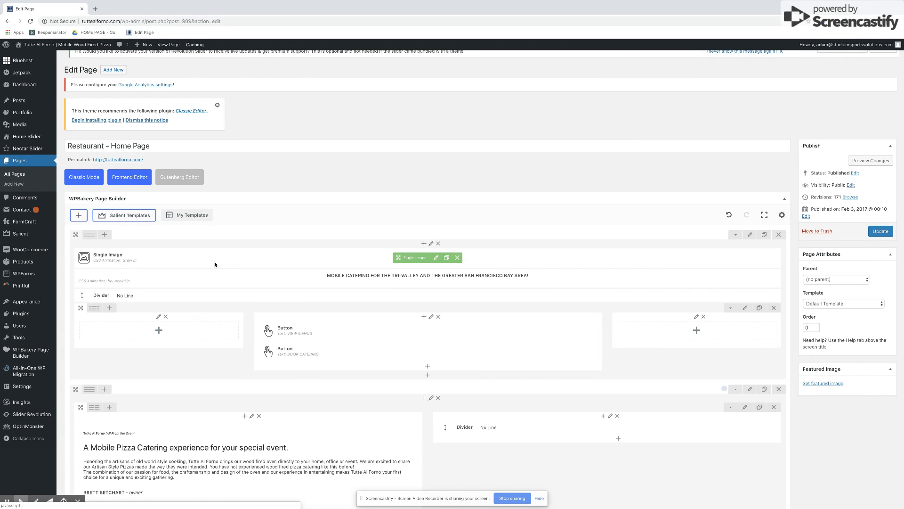
pyautogui.click(435, 259)
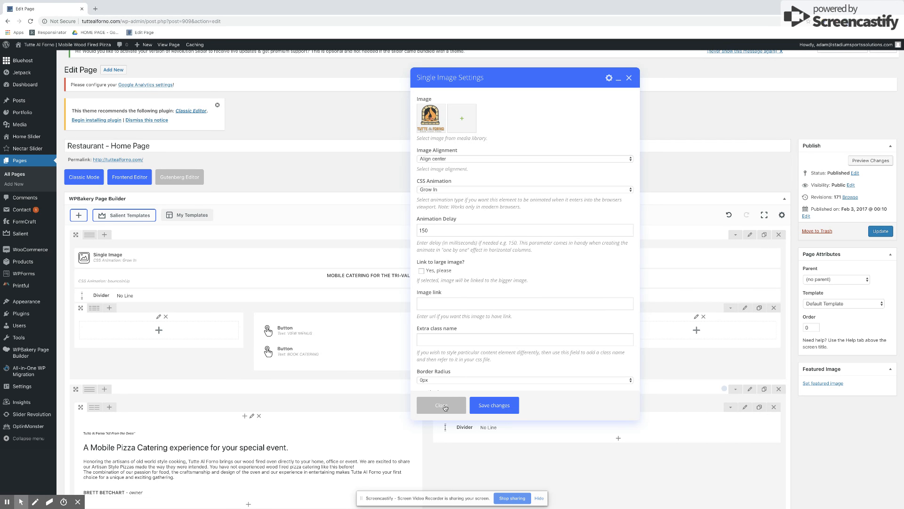
pyautogui.click(441, 405)
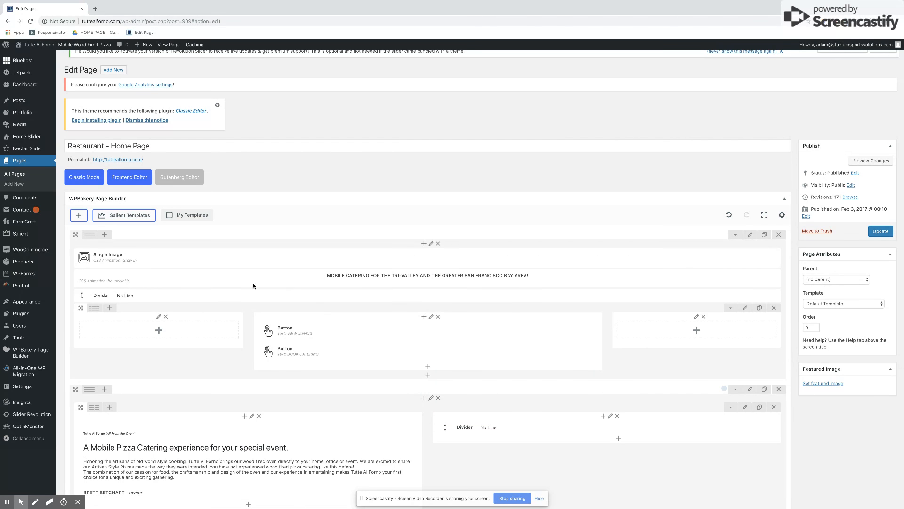
# - Open the settings of the mobile catering tagline's text block and examine the available text colours
pyautogui.moveTo(403, 276)
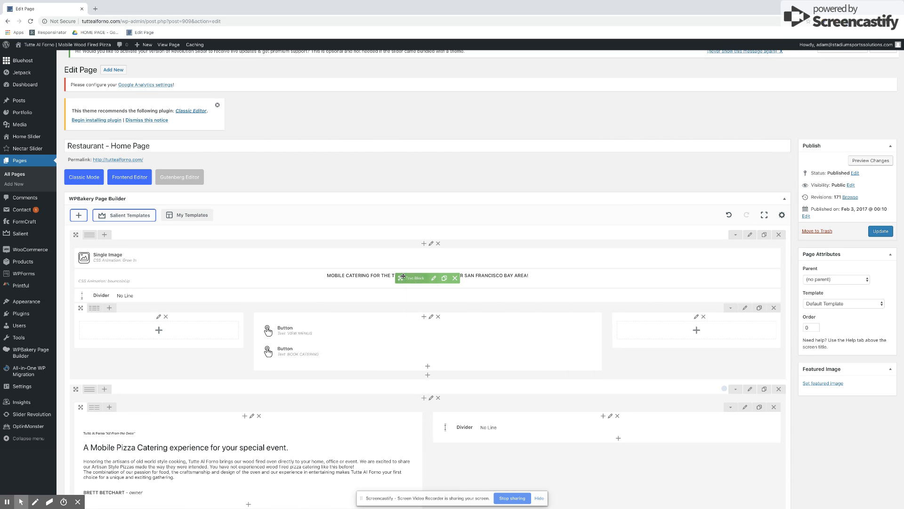
pyautogui.click(433, 279)
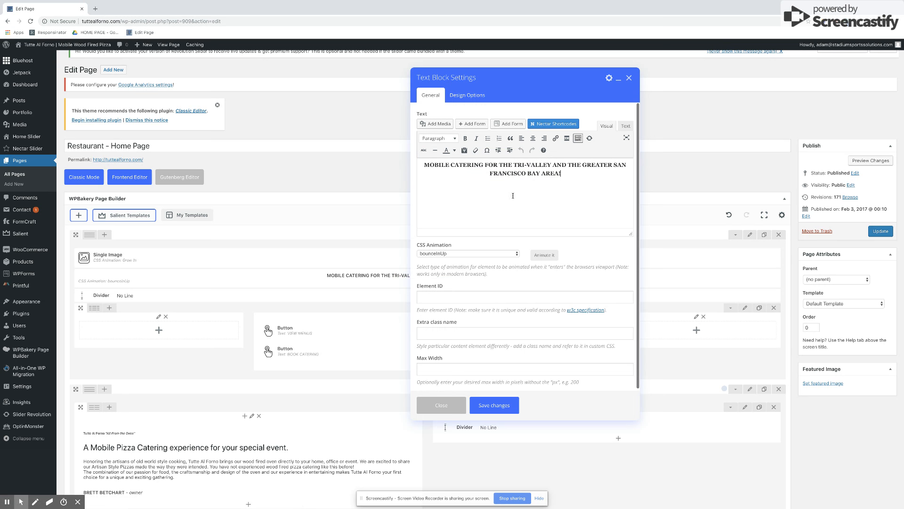
pyautogui.click(559, 173)
pyautogui.moveTo(570, 173); pyautogui.dragTo(415, 165)
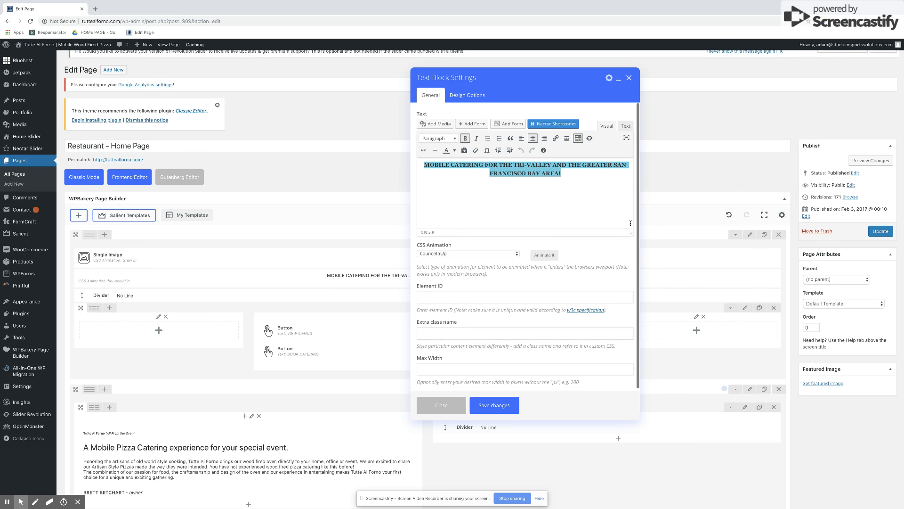
pyautogui.click(566, 177)
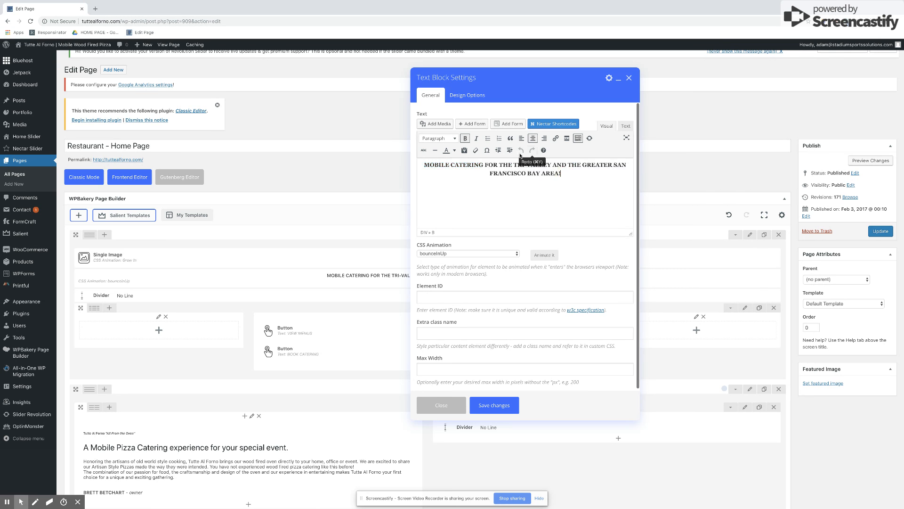
pyautogui.click(454, 150)
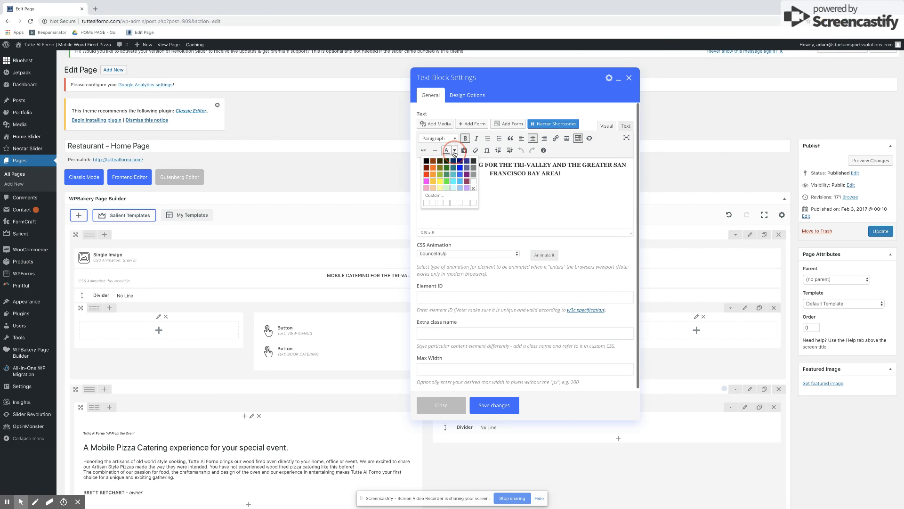
pyautogui.click(455, 150)
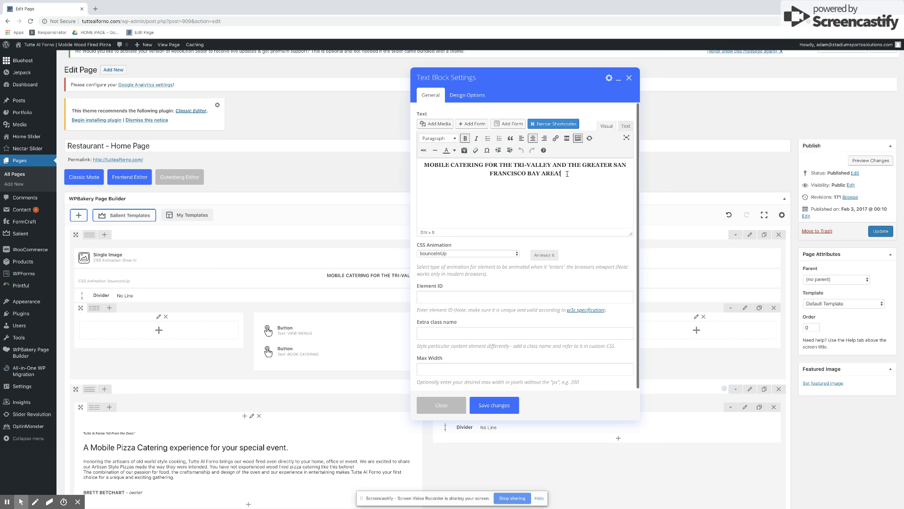
# - Apply bold formatting to the whole tagline in the text block
pyautogui.moveTo(567, 174); pyautogui.dragTo(397, 167)
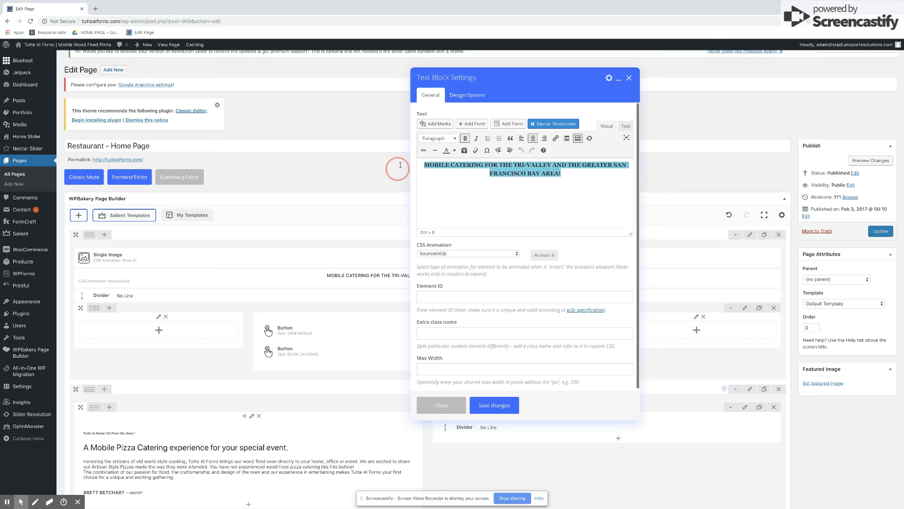
pyautogui.click(465, 138)
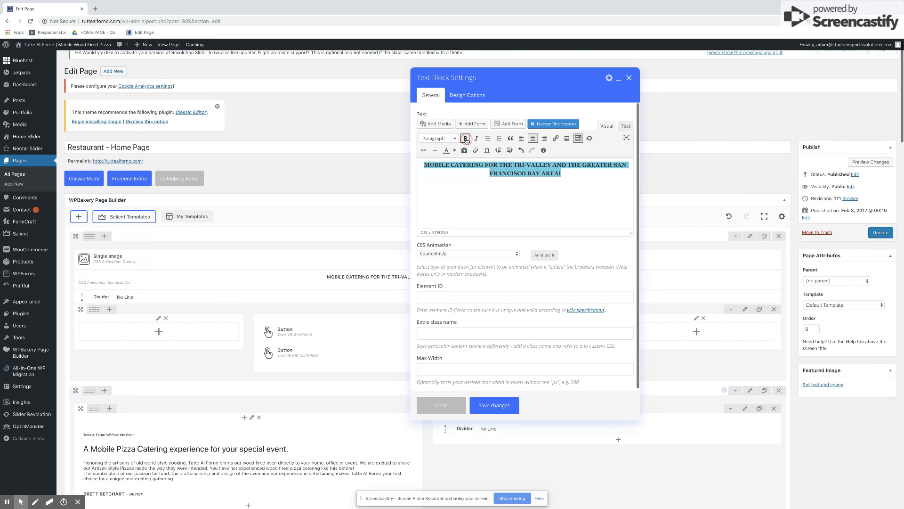
pyautogui.click(558, 174)
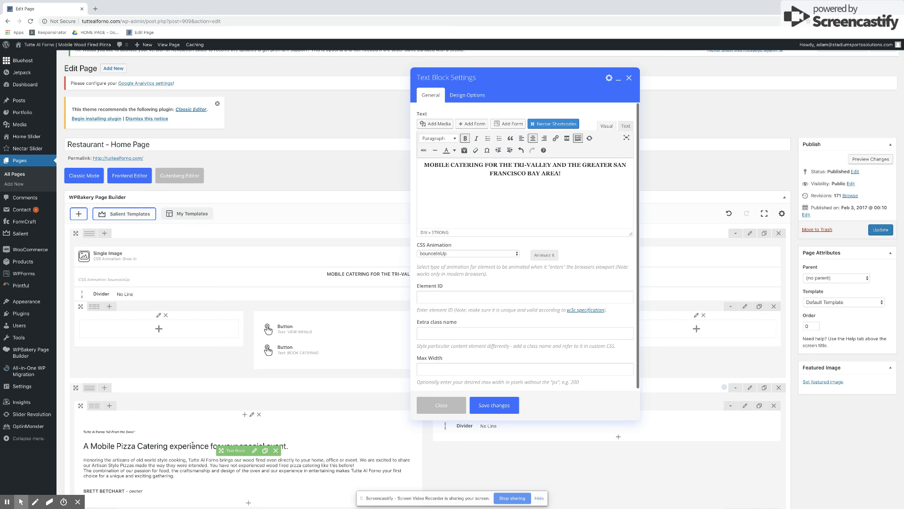
# - Try the Heading 1 style on the tagline, and switch it to Heading 3
pyautogui.moveTo(564, 174); pyautogui.dragTo(425, 161)
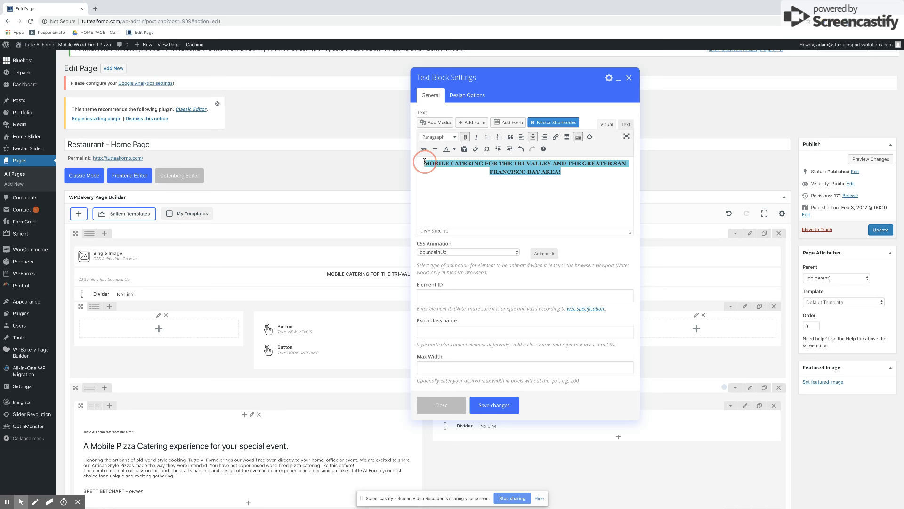
pyautogui.click(436, 136)
pyautogui.click(437, 163)
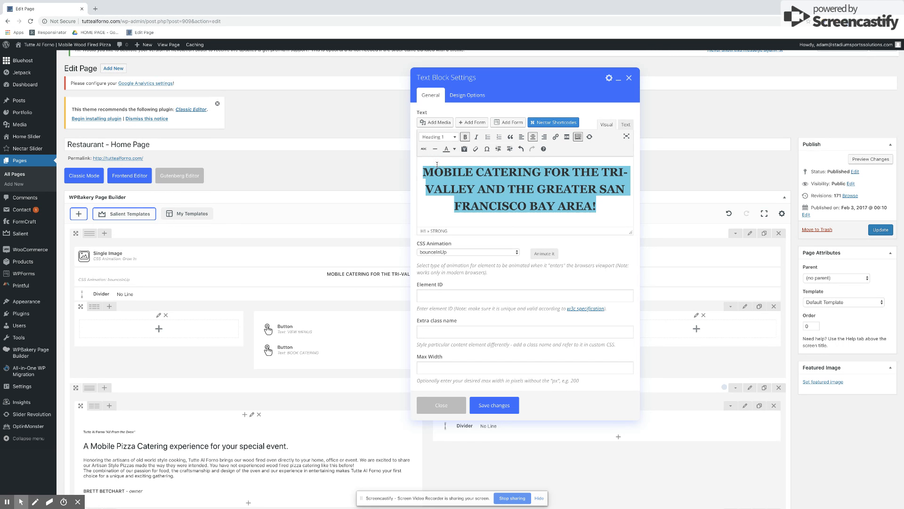
pyautogui.click(452, 137)
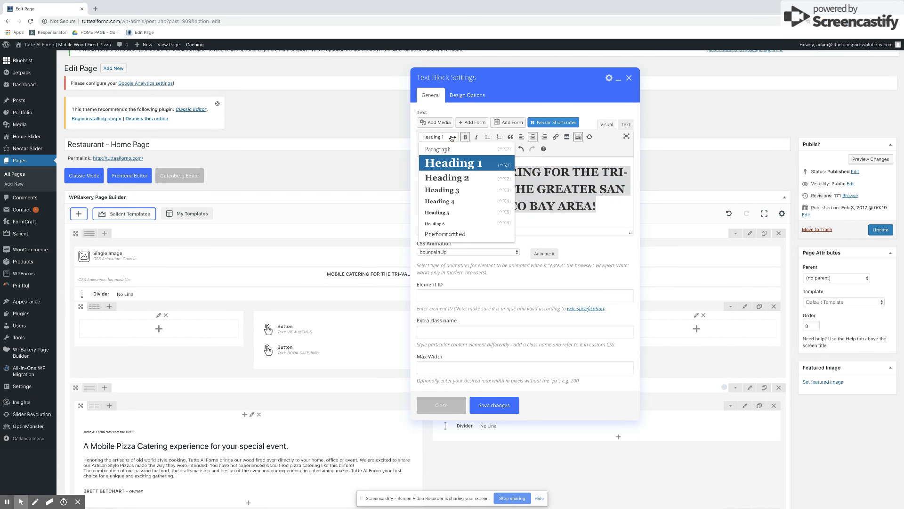
pyautogui.click(445, 191)
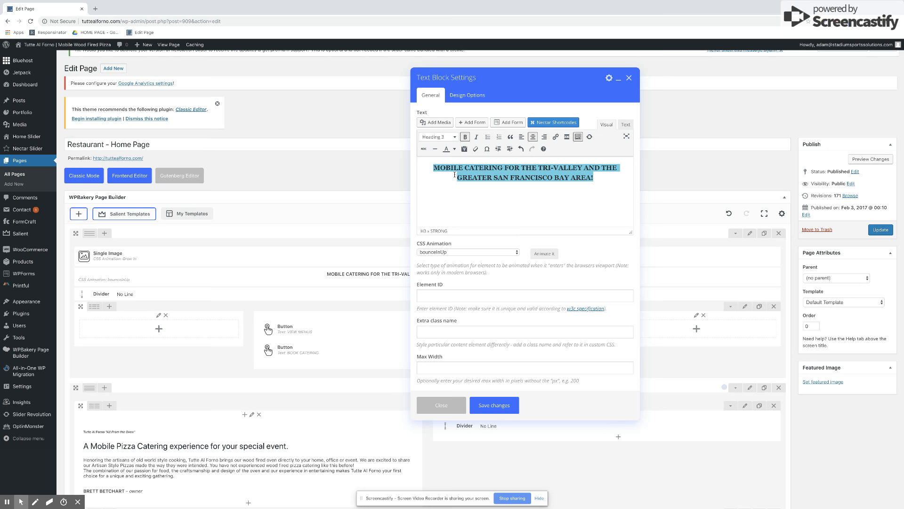
# - Replace the mobile catering tagline in the text block with "ahghahg!" and save the block's settings
pyautogui.scroll(-1, 155, 444)
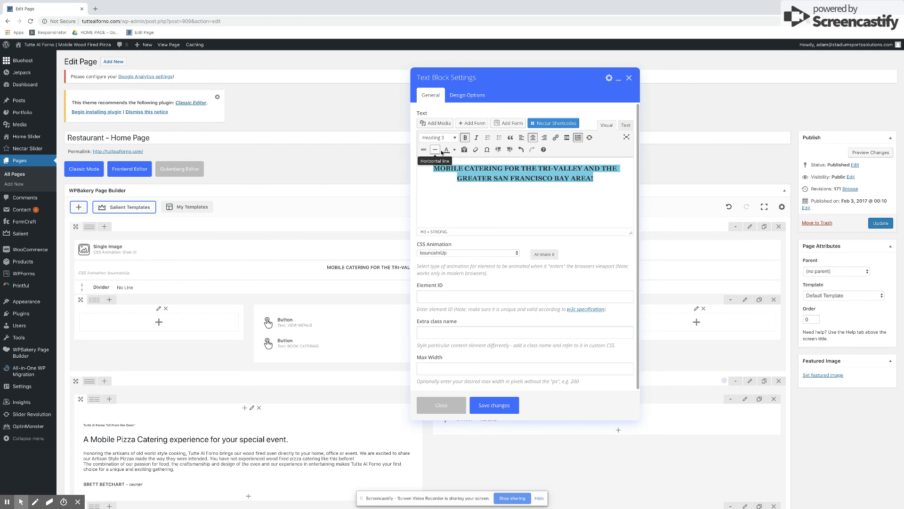
pyautogui.click(478, 179)
pyautogui.tripleClick(488, 179)
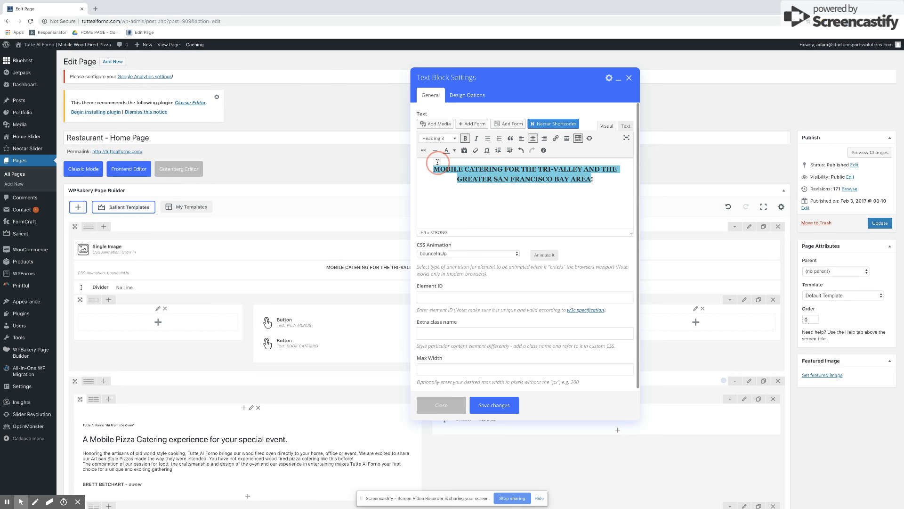
pyautogui.write('ahghahg!')
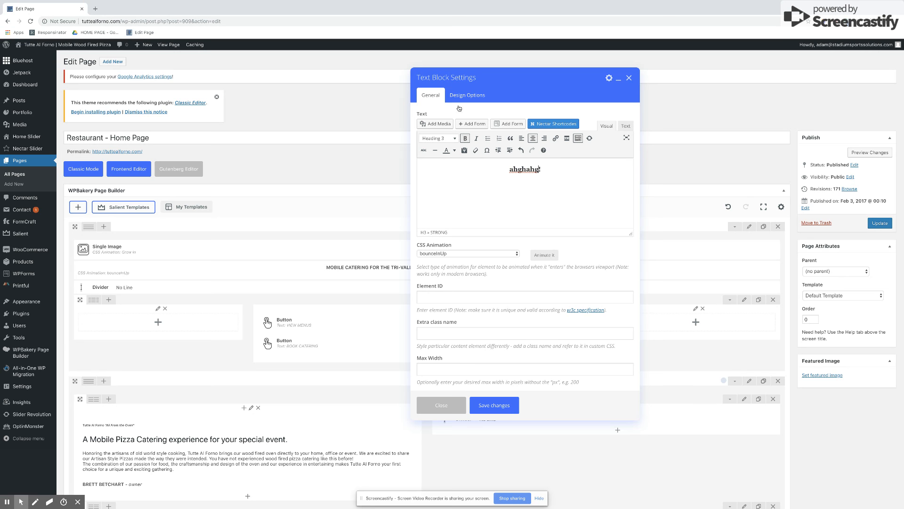
pyautogui.click(493, 408)
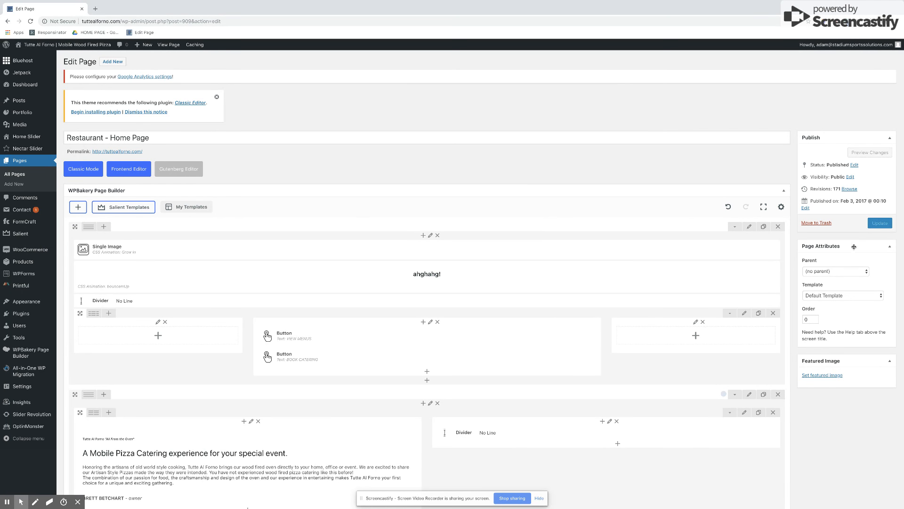
# - Leave the editor without updating the page and look over the live home page's tagline area
pyautogui.scroll(-2, 897, 164)
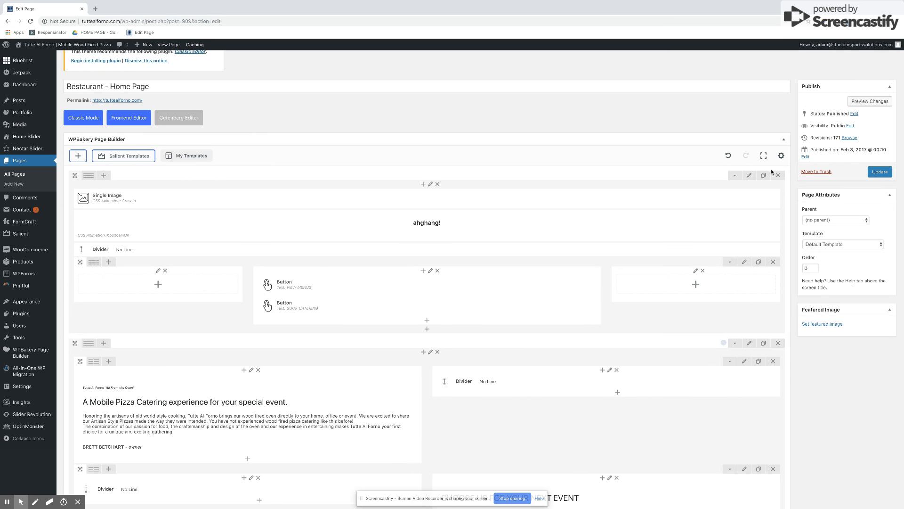
pyautogui.scroll(3, 771, 171)
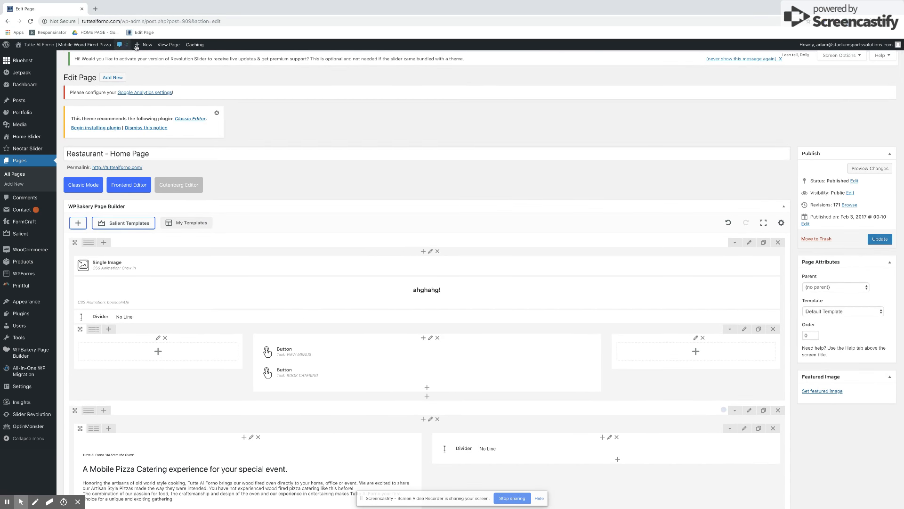
pyautogui.click(168, 45)
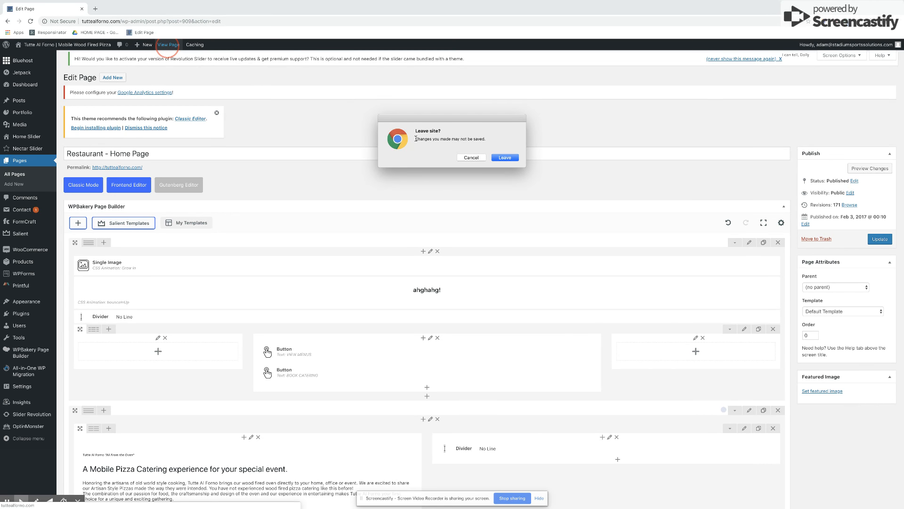
pyautogui.click(504, 159)
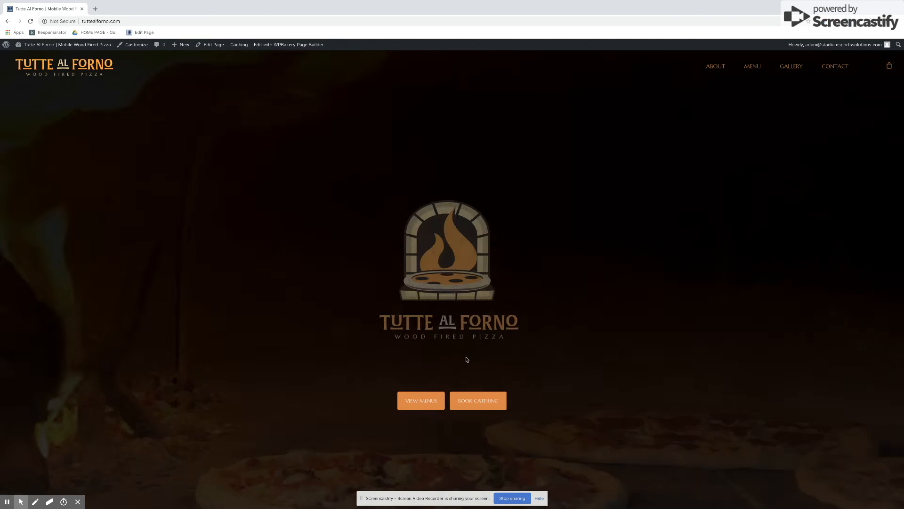
pyautogui.scroll(-5, 456, 363)
pyautogui.scroll(3, 456, 367)
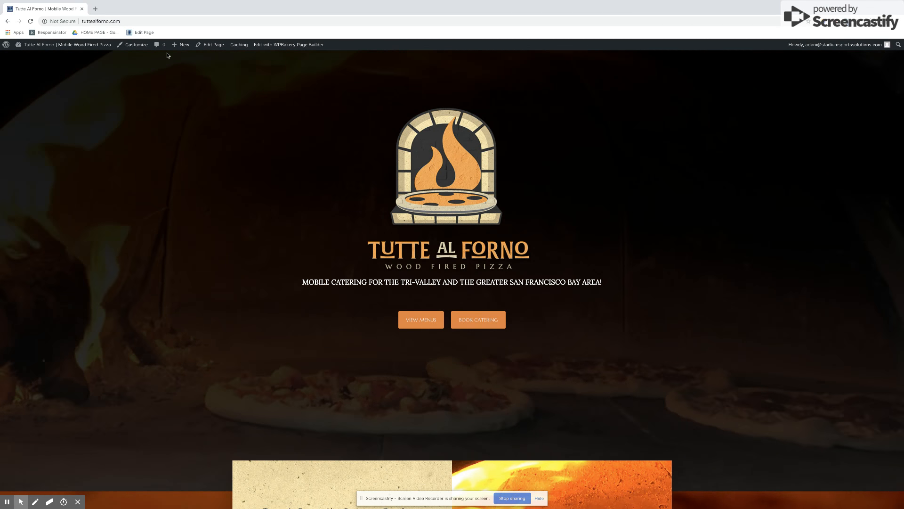
# - Reopen the home page for editing and examine how its rows and elements are laid out
pyautogui.click(208, 47)
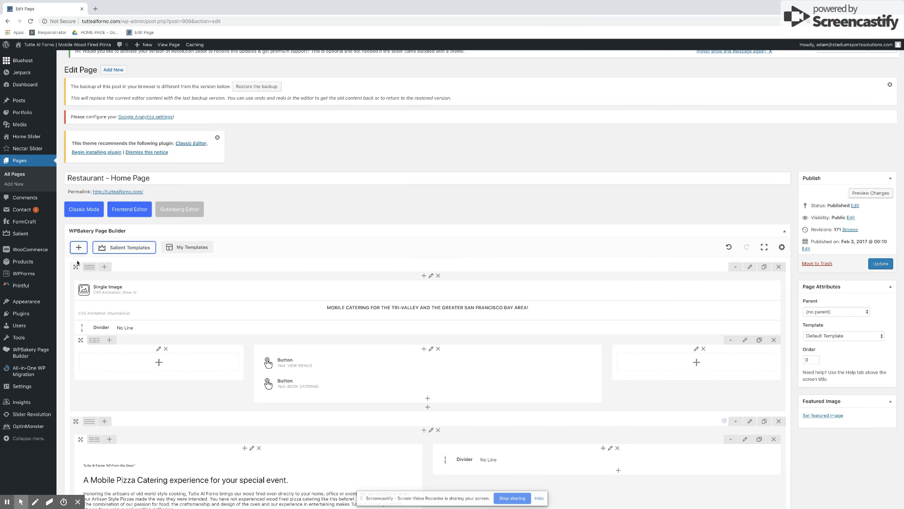
pyautogui.click(76, 258)
pyautogui.moveTo(76, 258); pyautogui.dragTo(76, 264)
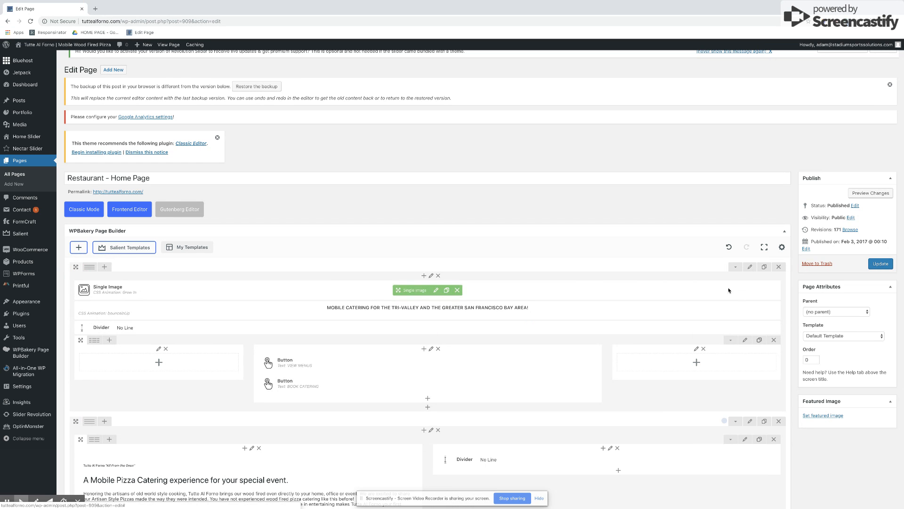
pyautogui.scroll(-2, 675, 319)
pyautogui.scroll(-4, 675, 319)
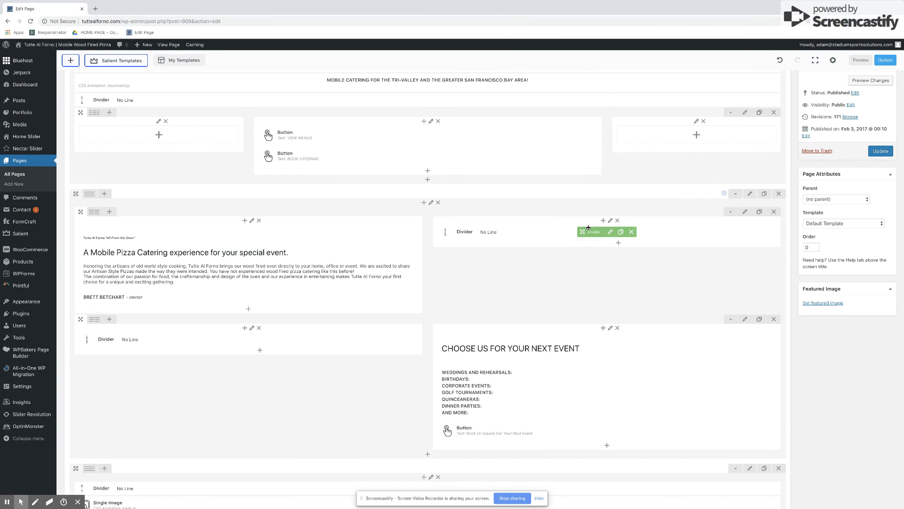
pyautogui.scroll(2, 509, 269)
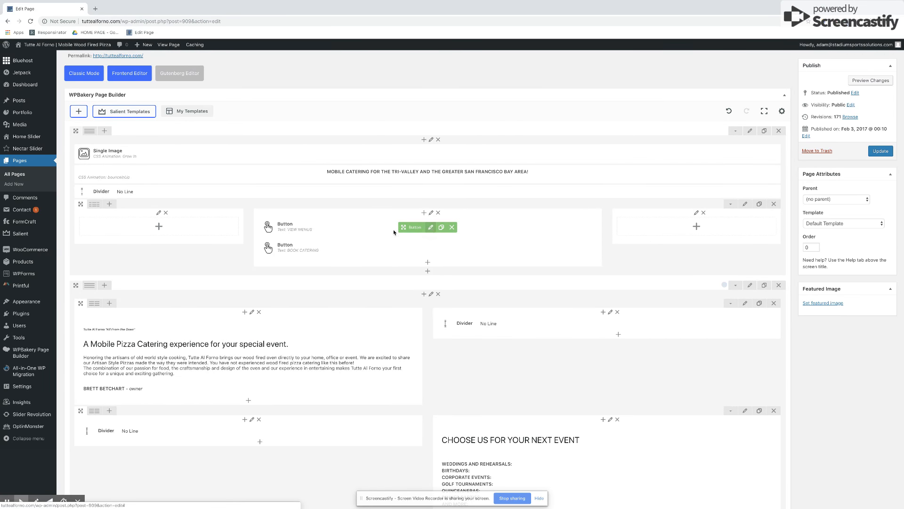
# - Open the VIEW MENUS button's settings and review its link URL, text, style, colour and animation options
pyautogui.click(430, 227)
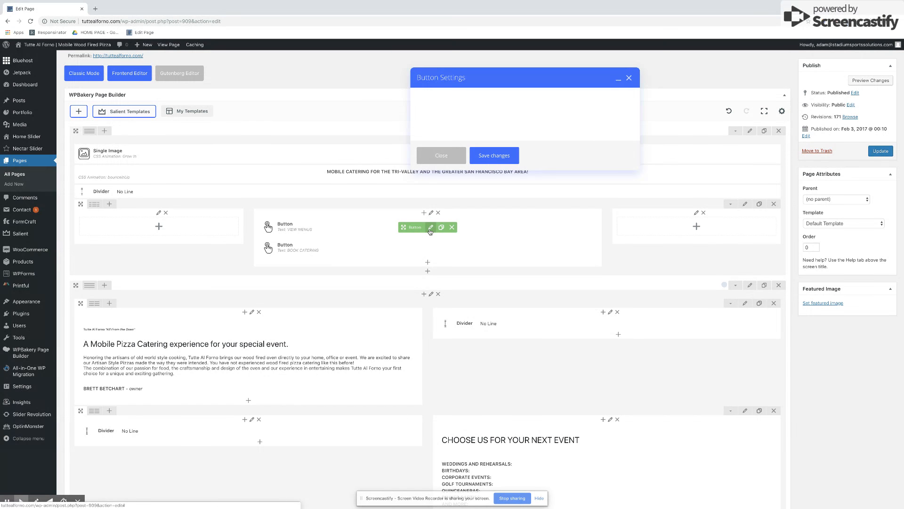
pyautogui.click(429, 141)
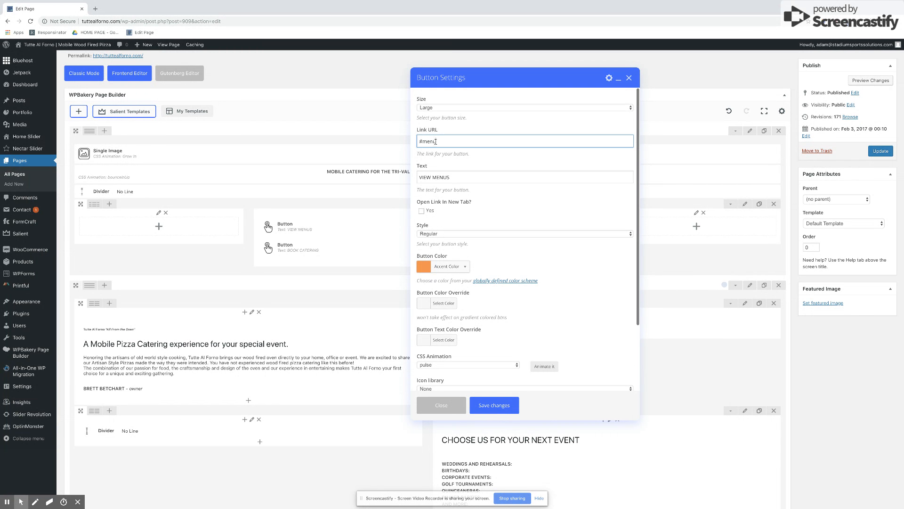
pyautogui.click(450, 177)
pyautogui.moveTo(455, 177); pyautogui.dragTo(415, 178)
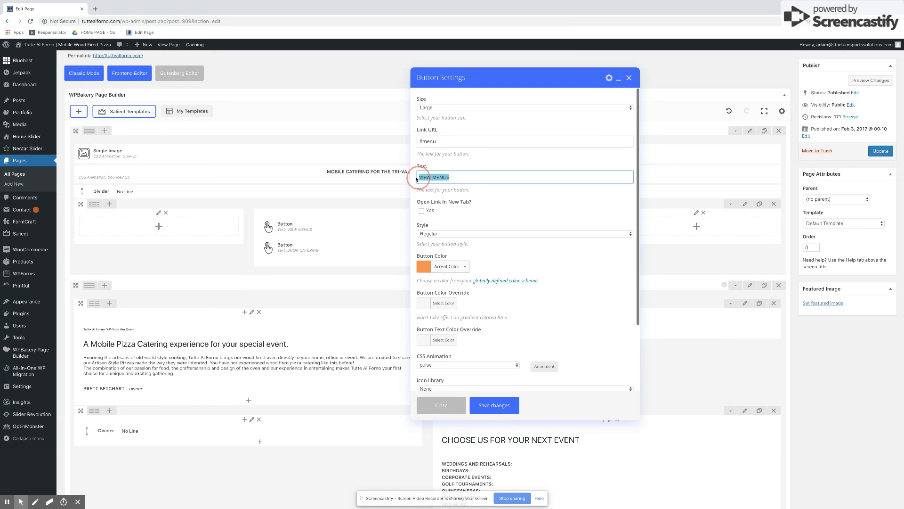
pyautogui.click(477, 202)
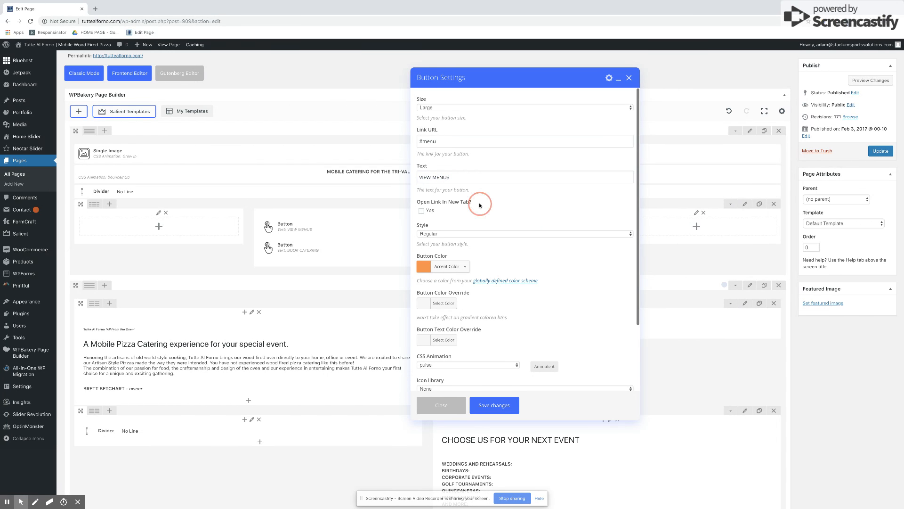
pyautogui.scroll(-4, 504, 261)
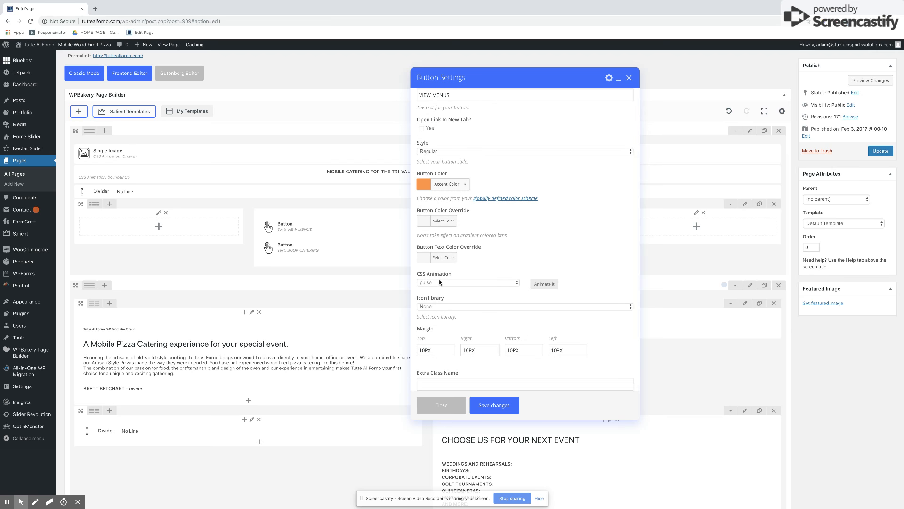
# - Try the shake CSS animation on the VIEW MENUS button, preview it, and set the animation back to pulse
pyautogui.click(439, 282)
pyautogui.click(466, 294)
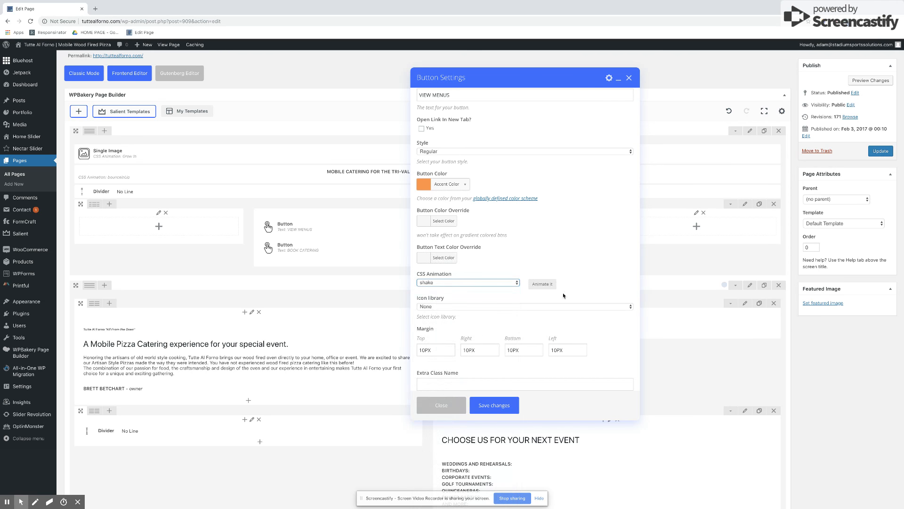
pyautogui.click(540, 284)
pyautogui.scroll(3, 499, 257)
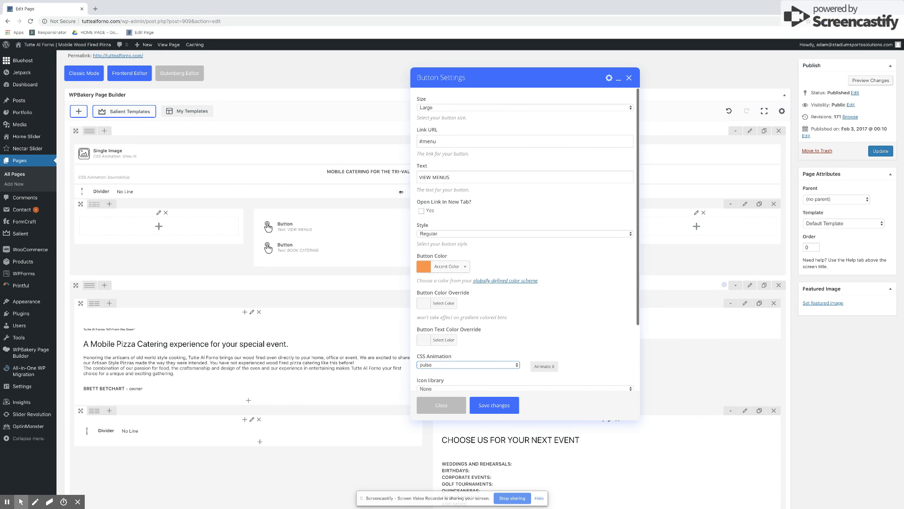
# - Review the VIEW MENUS button's link URL and save the button settings
pyautogui.tripleClick(426, 141)
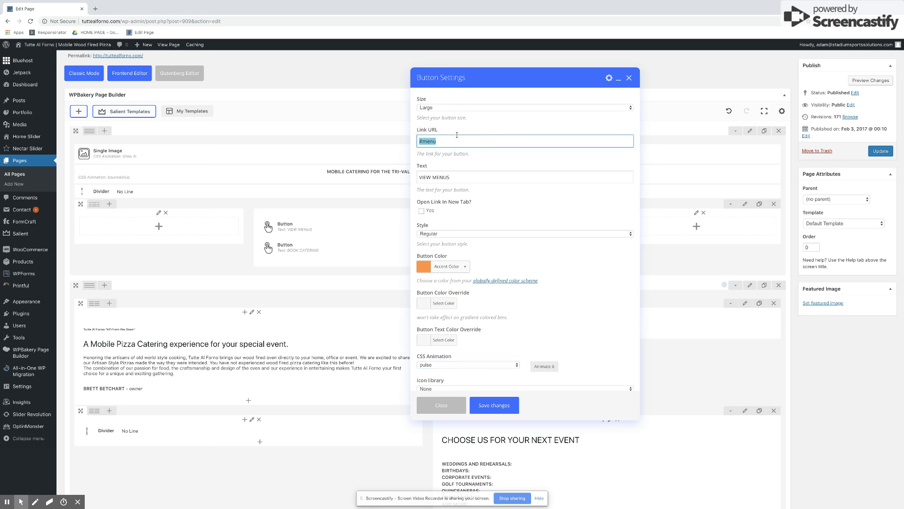
pyautogui.click(554, 254)
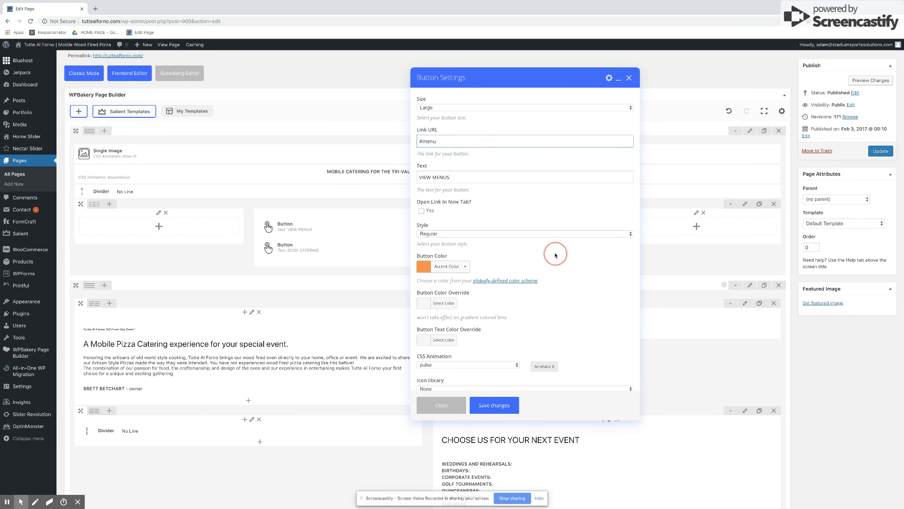
pyautogui.click(503, 405)
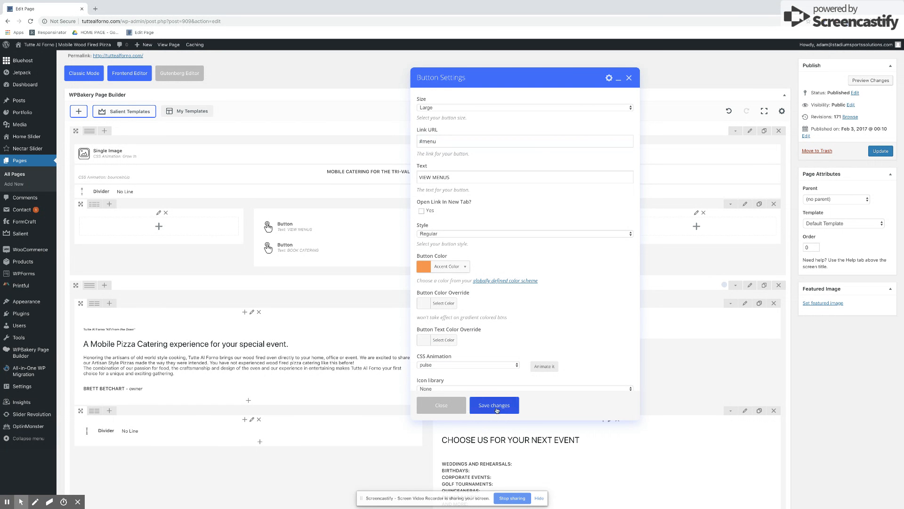
# - Try cloning the BOOK CATERING button into the column with the mobile pizza catering text, and delete the copy
pyautogui.scroll(-2, 497, 375)
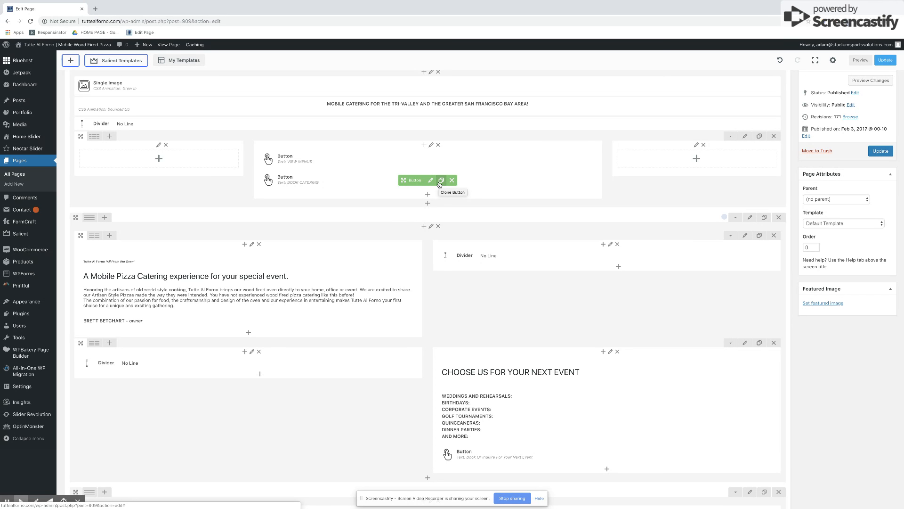
pyautogui.click(441, 184)
pyautogui.moveTo(404, 181)
pyautogui.mouseDown()
pyautogui.moveTo(396, 207)
pyautogui.moveTo(297, 280)
pyautogui.moveTo(288, 322)
pyautogui.moveTo(250, 327)
pyautogui.moveTo(239, 348)
pyautogui.mouseUp()
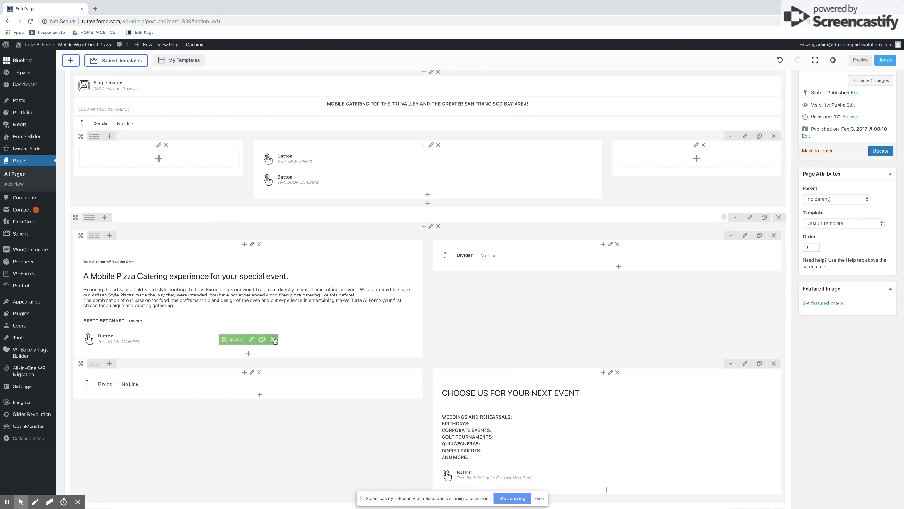
pyautogui.click(274, 339)
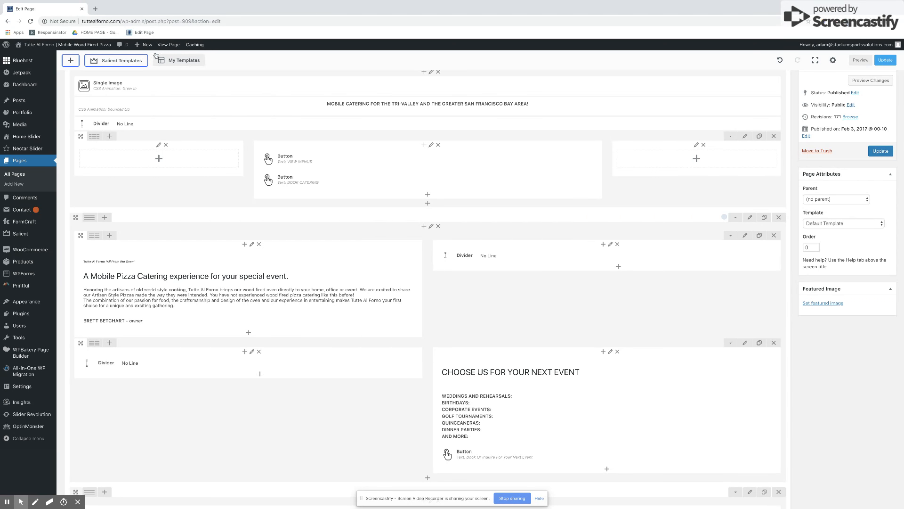
# - Open the live home page, leaving the editor, and look through it down to the Our Menus section
pyautogui.click(168, 44)
pyautogui.press('Return')
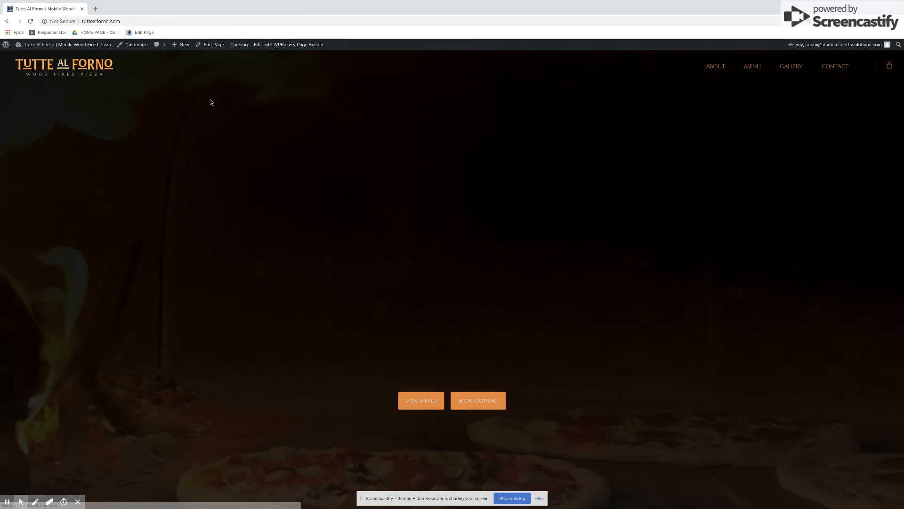
pyautogui.scroll(-6, 354, 293)
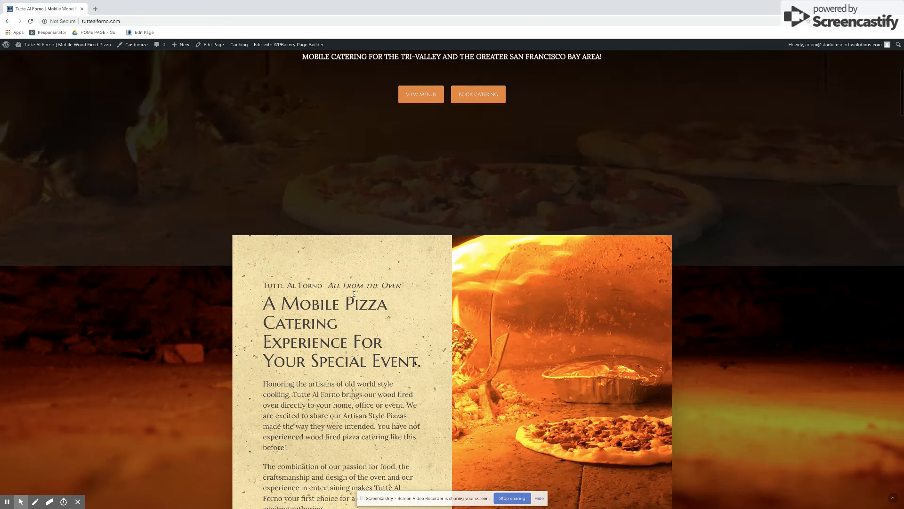
pyautogui.scroll(-14, 354, 293)
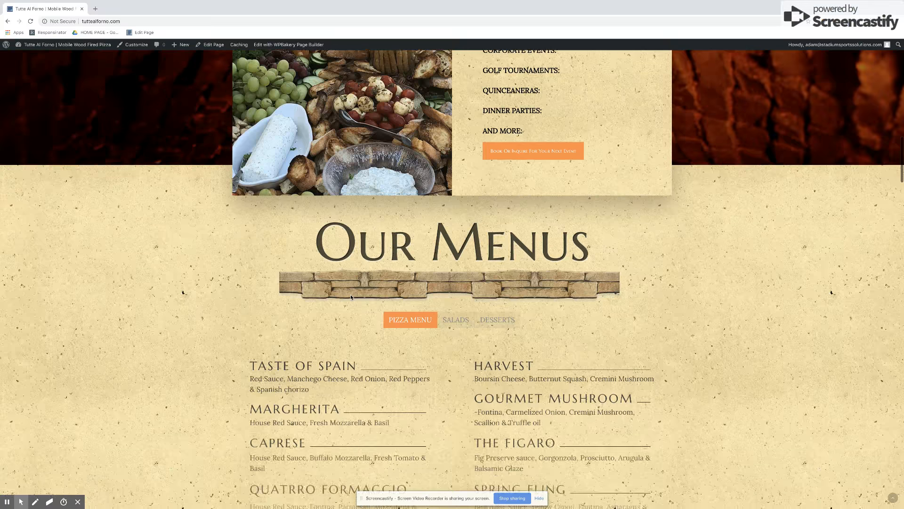
pyautogui.scroll(-9, 352, 293)
pyautogui.scroll(7, 353, 293)
pyautogui.scroll(-2, 294, 250)
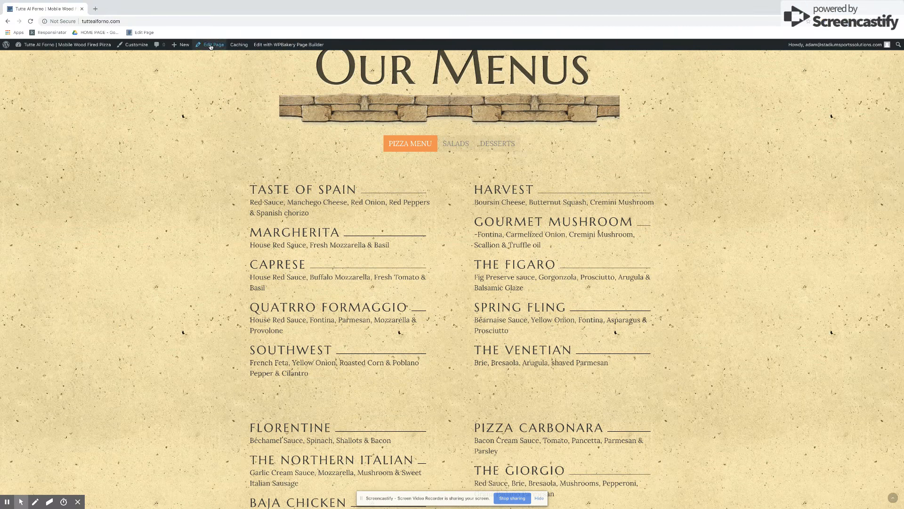
# - Reopen the home page for editing and examine the food menu items in the menu section's Salads and Desserts tabs
pyautogui.click(210, 45)
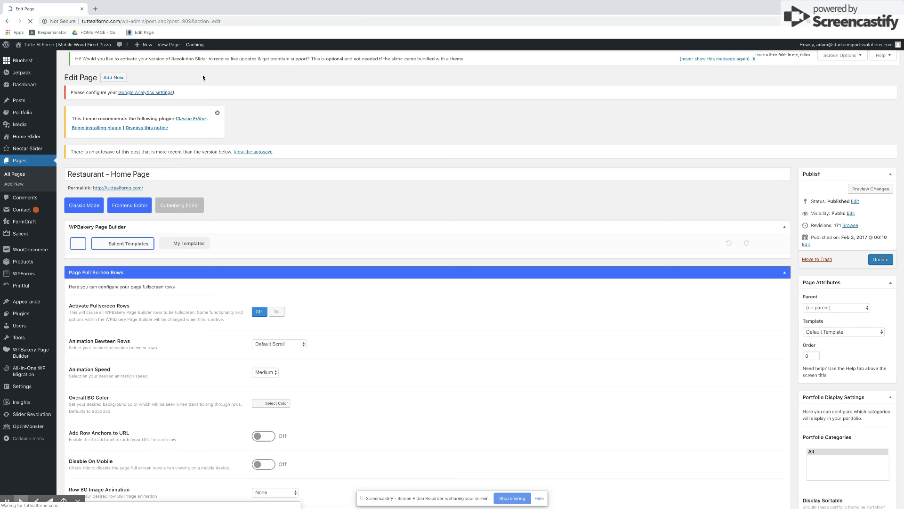
pyautogui.scroll(-5, 574, 239)
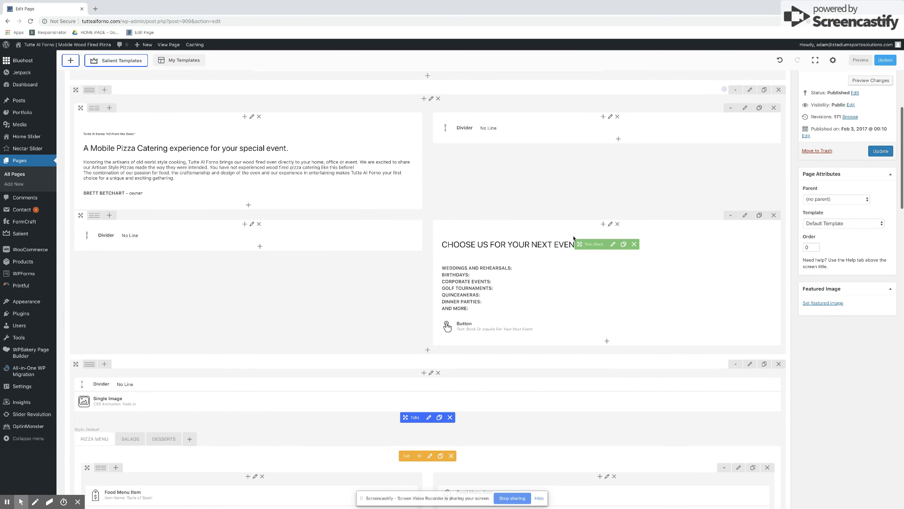
pyautogui.scroll(-2, 497, 343)
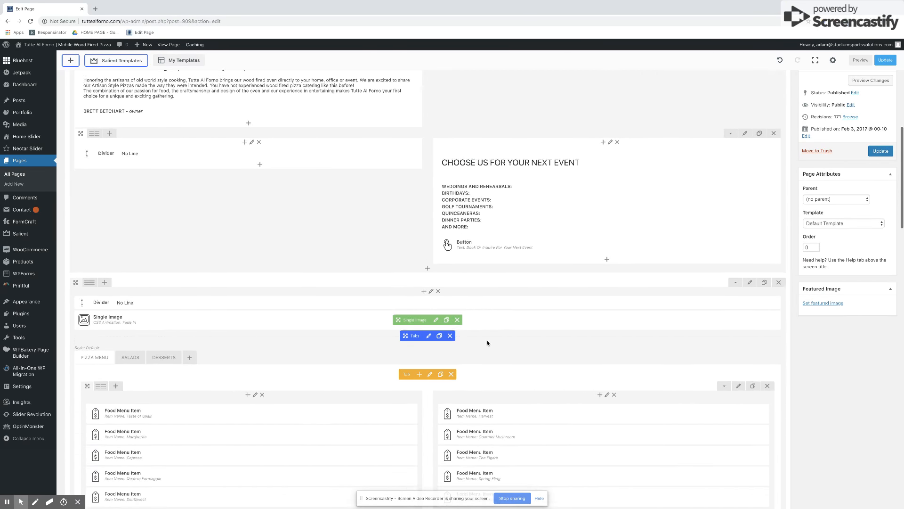
pyautogui.scroll(-3, 487, 342)
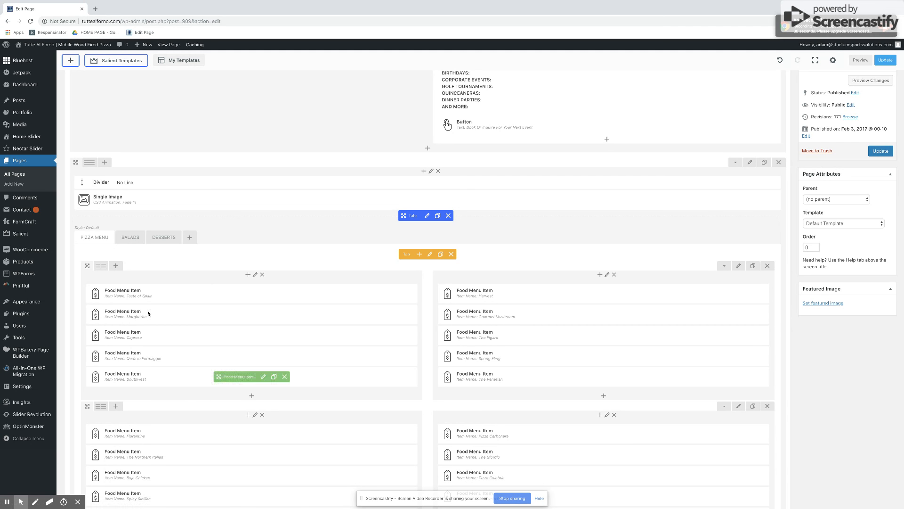
pyautogui.click(130, 238)
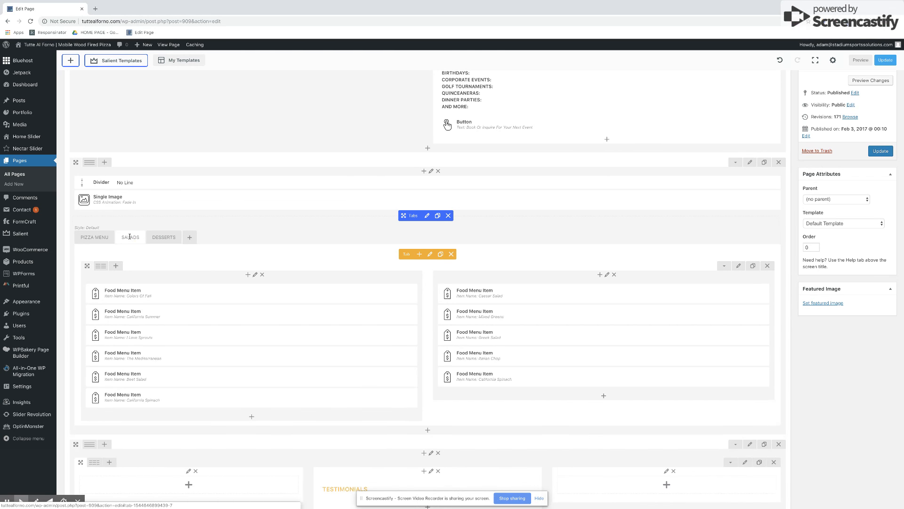
pyautogui.click(160, 238)
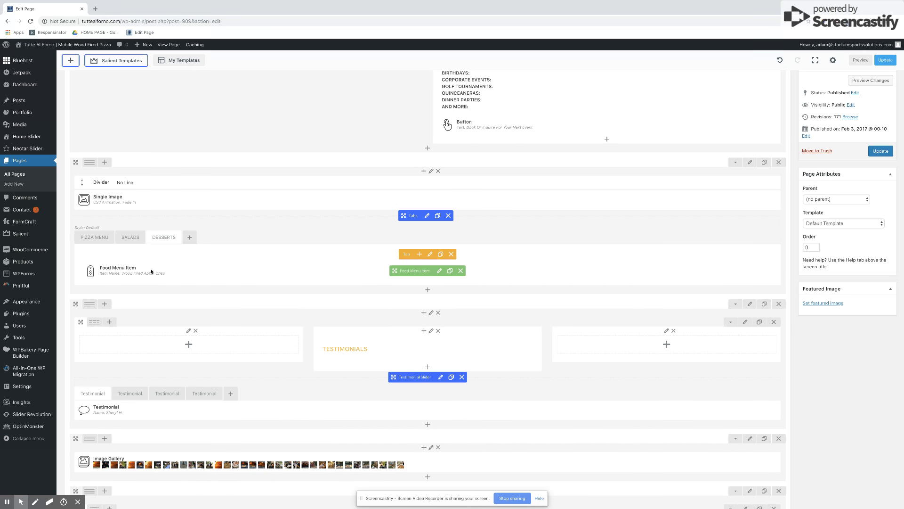
# - Open the settings of the Taste of Spain item in the Pizza Menu tab and go to its item name
pyautogui.click(94, 238)
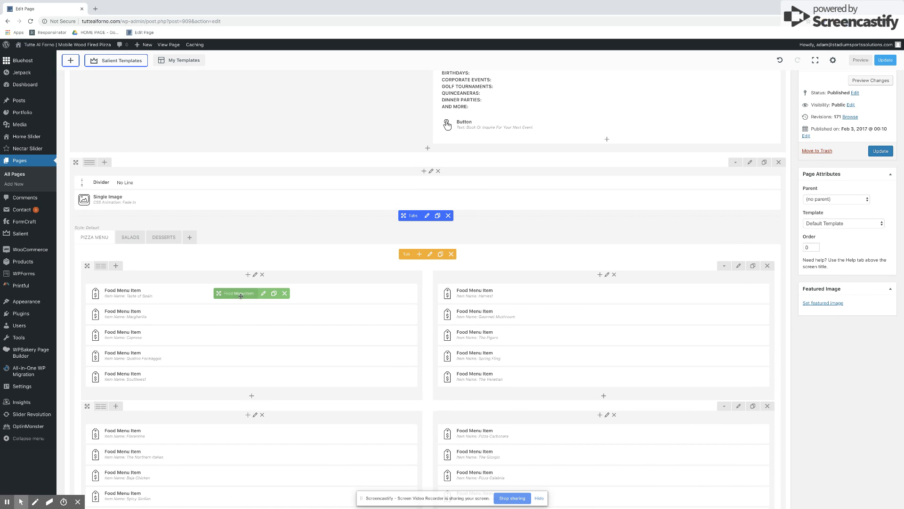
pyautogui.click(266, 293)
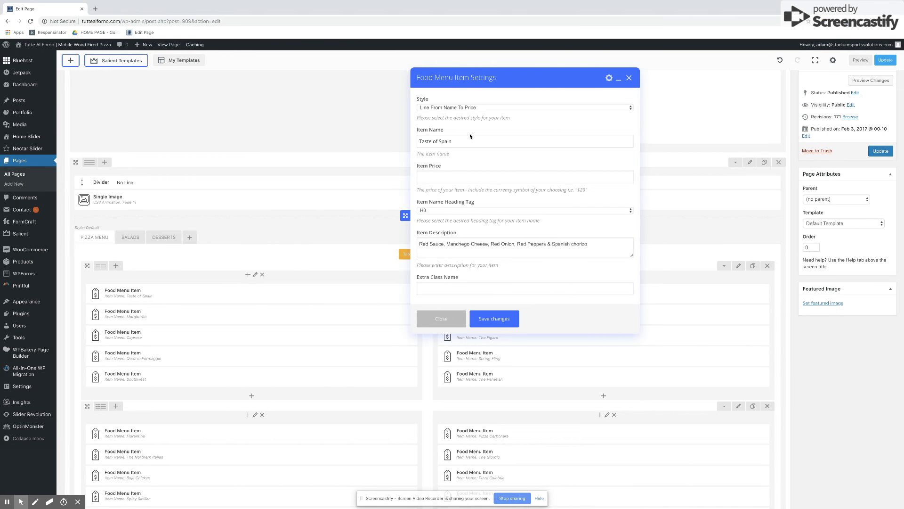
pyautogui.click(451, 144)
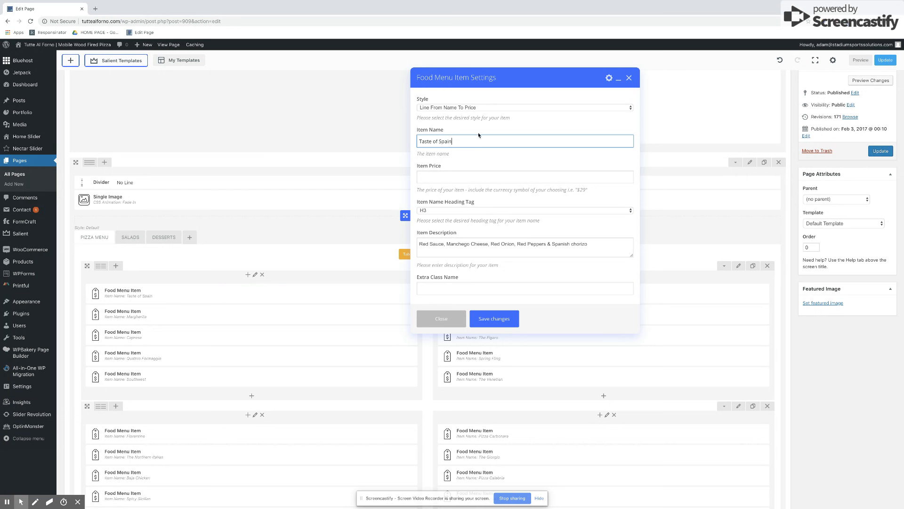